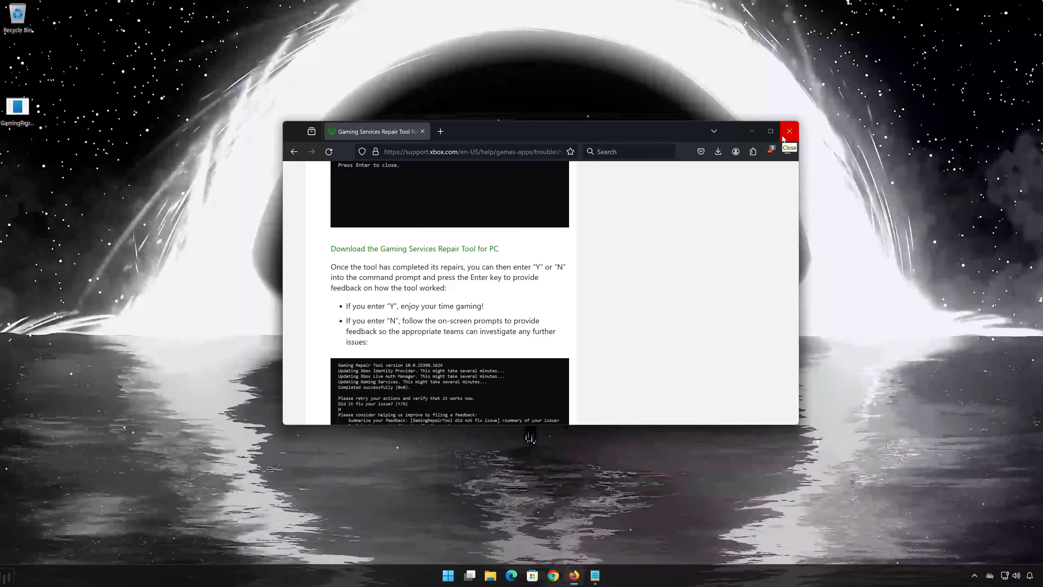
# Close the browser, run GamingRepairTool from the desktop as administrator, and allow it to make changes to the device
pyautogui.click(783, 138)
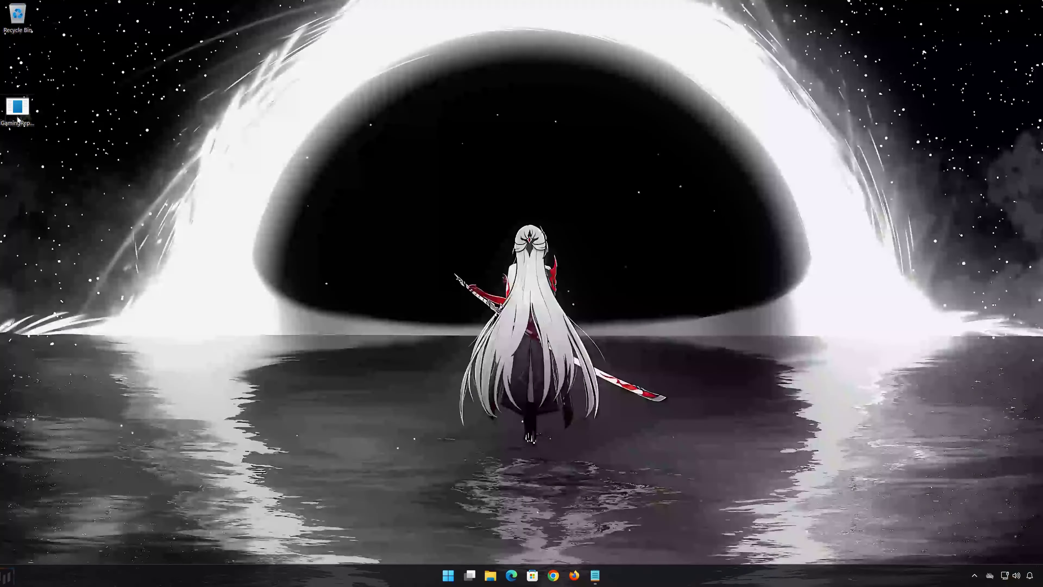
pyautogui.rightClick(18, 119)
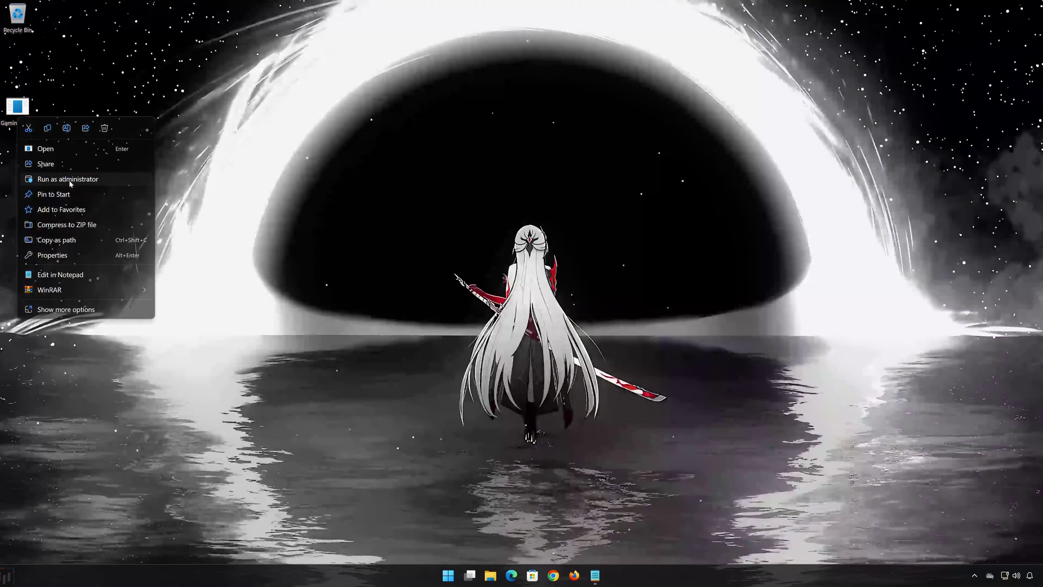
pyautogui.click(58, 179)
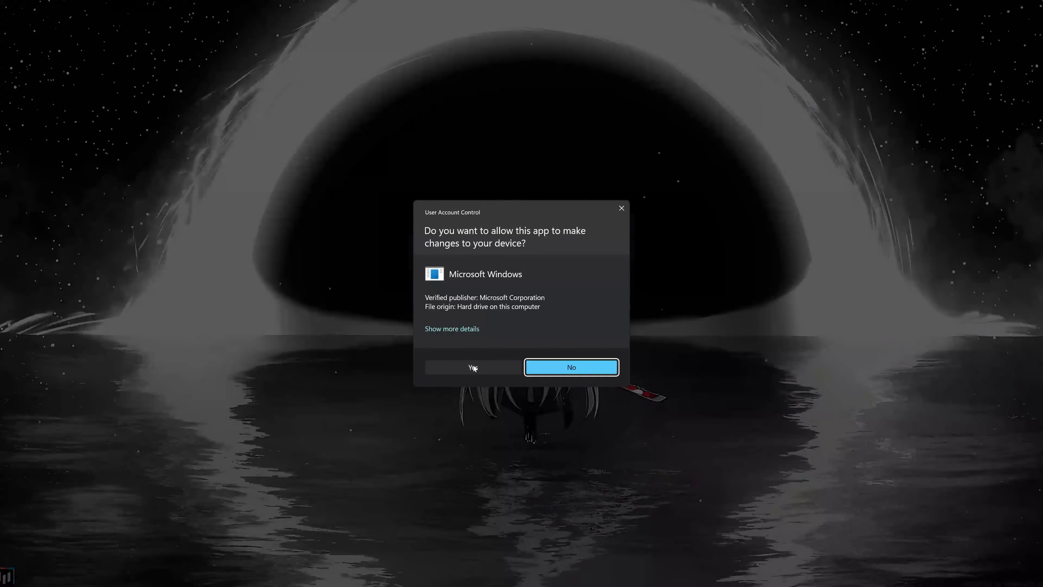
pyautogui.click(479, 366)
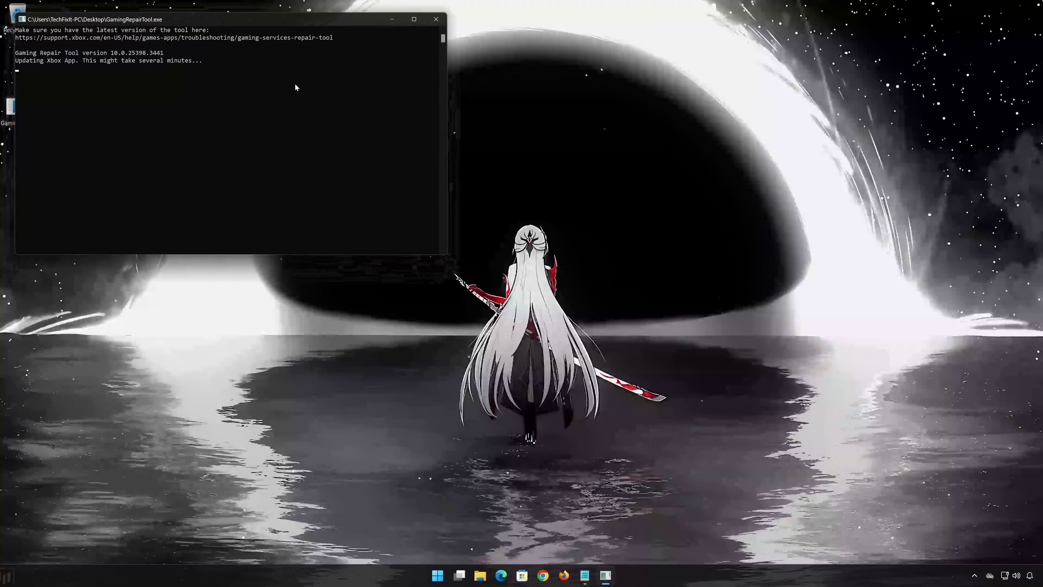
pyautogui.moveTo(278, 22); pyautogui.dragTo(565, 148)
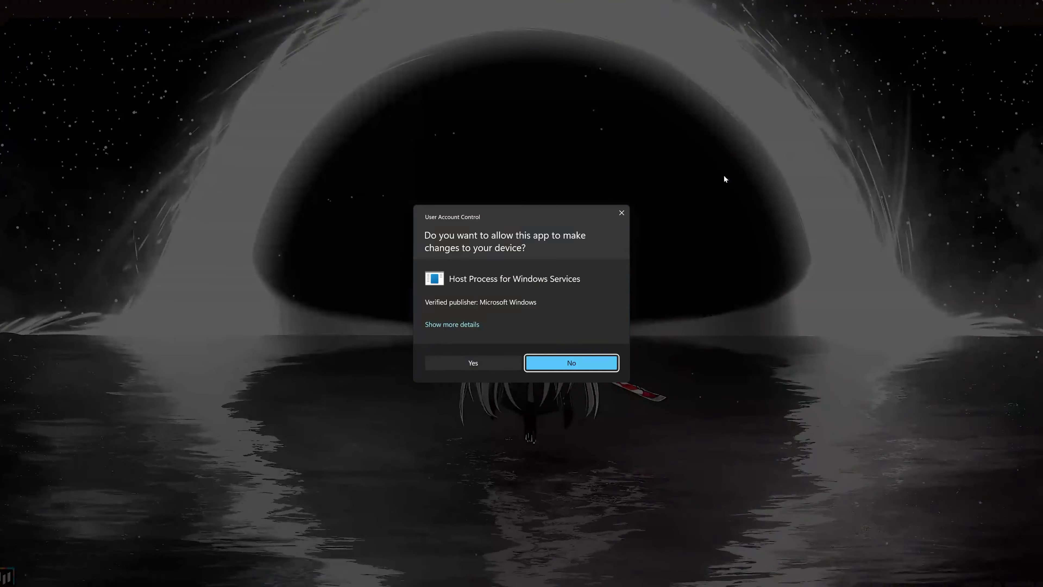
pyautogui.click(479, 363)
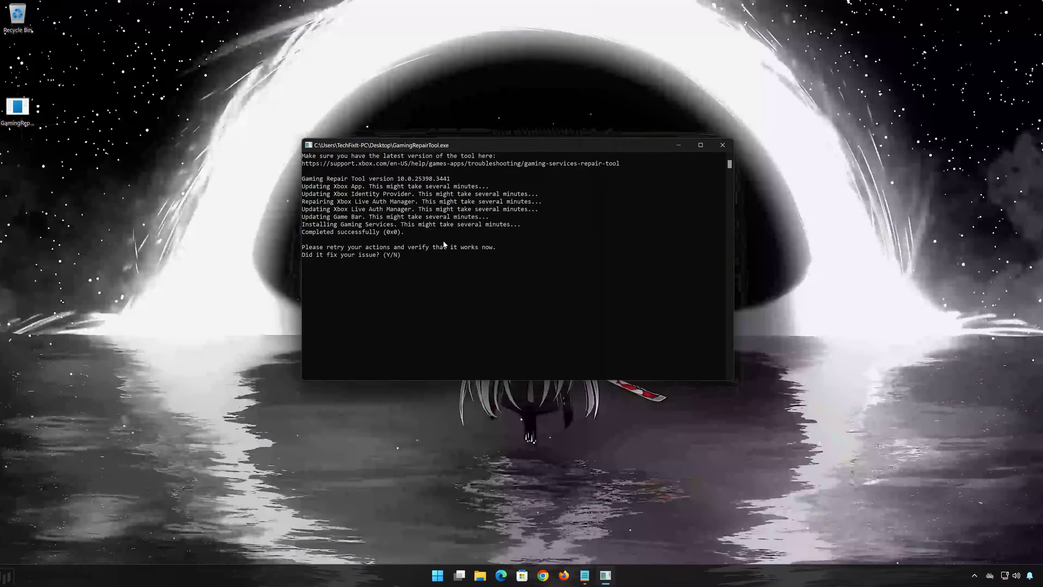
# Answer y to the repair tool's question about whether the issue was fixed, and close the tool
pyautogui.write('y')
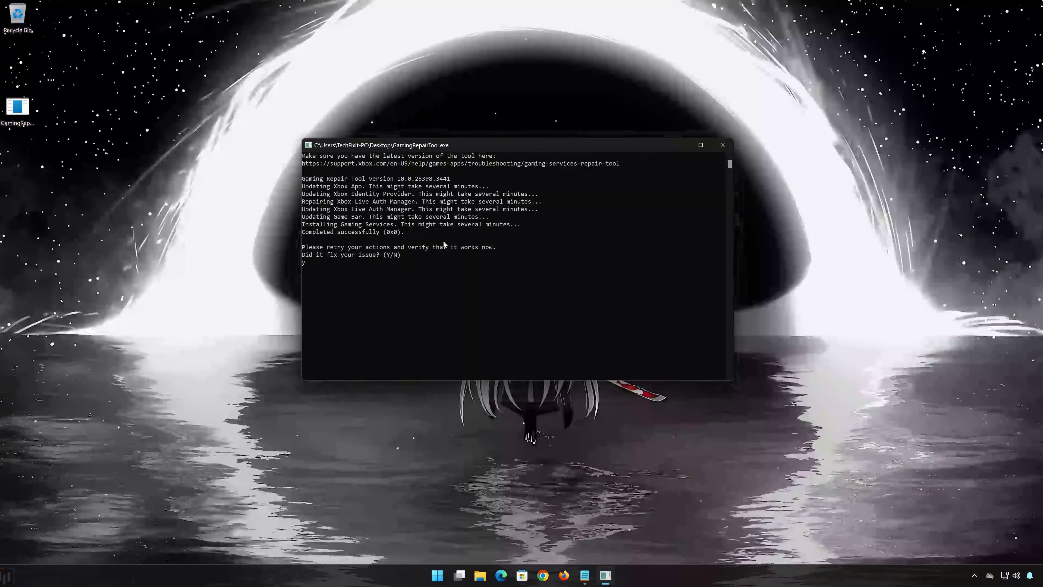
pyautogui.press('Return')
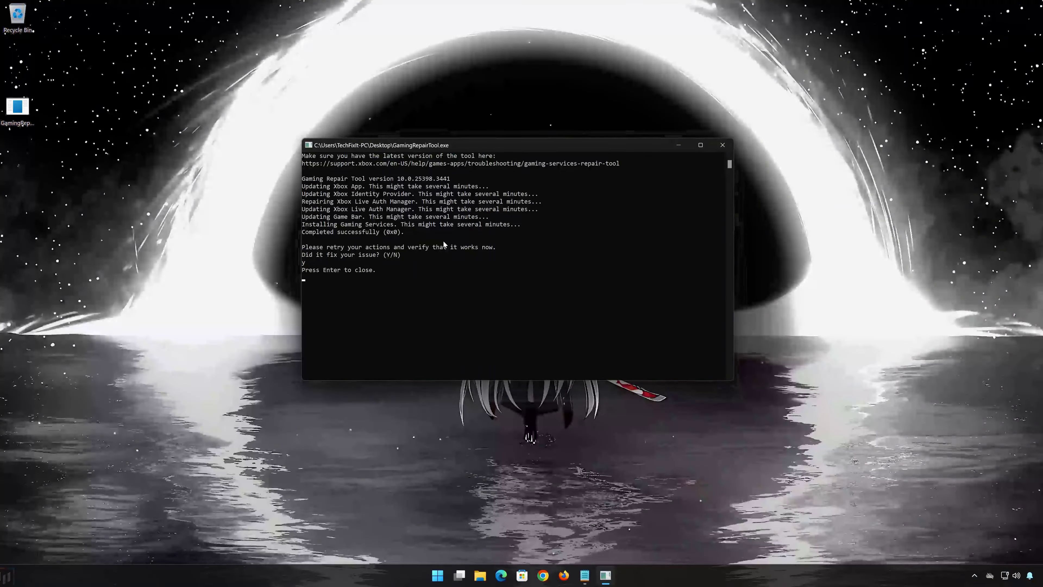
pyautogui.press('Return')
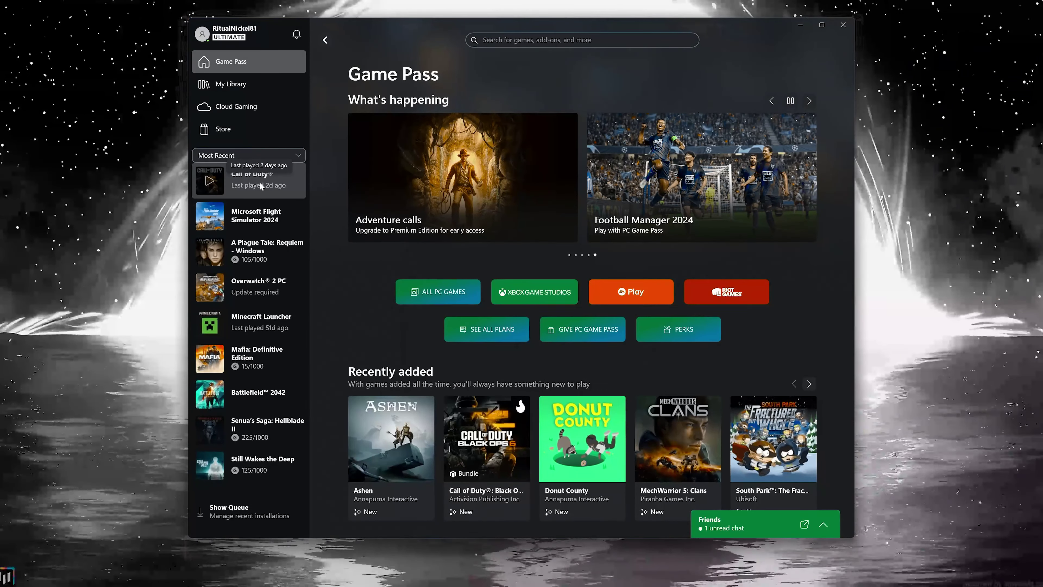
# In the Xbox app, start Verify and Repair on the Call of Duty® game files and confirm it
pyautogui.click(259, 182)
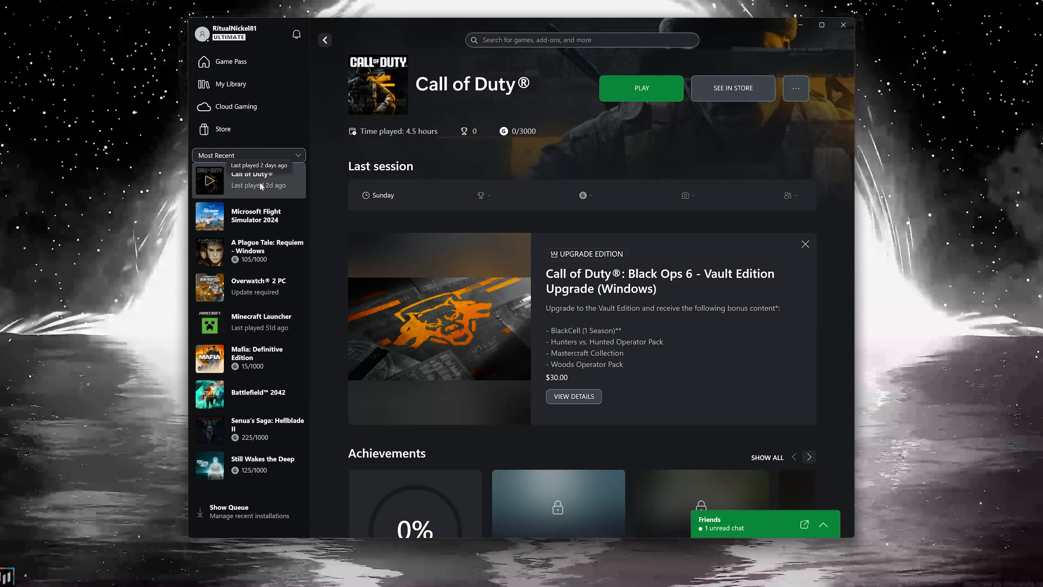
pyautogui.click(794, 89)
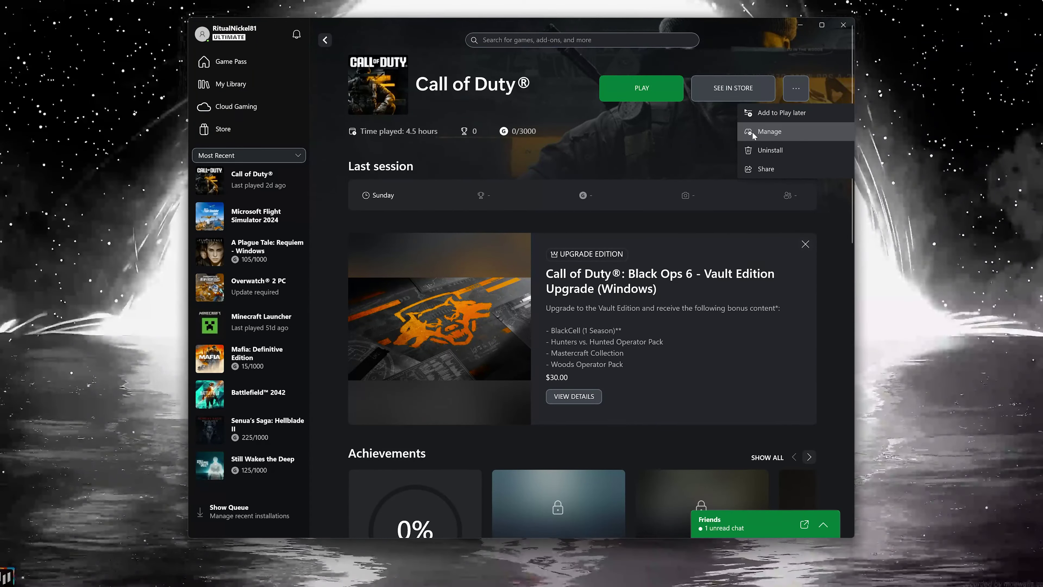
pyautogui.click(803, 130)
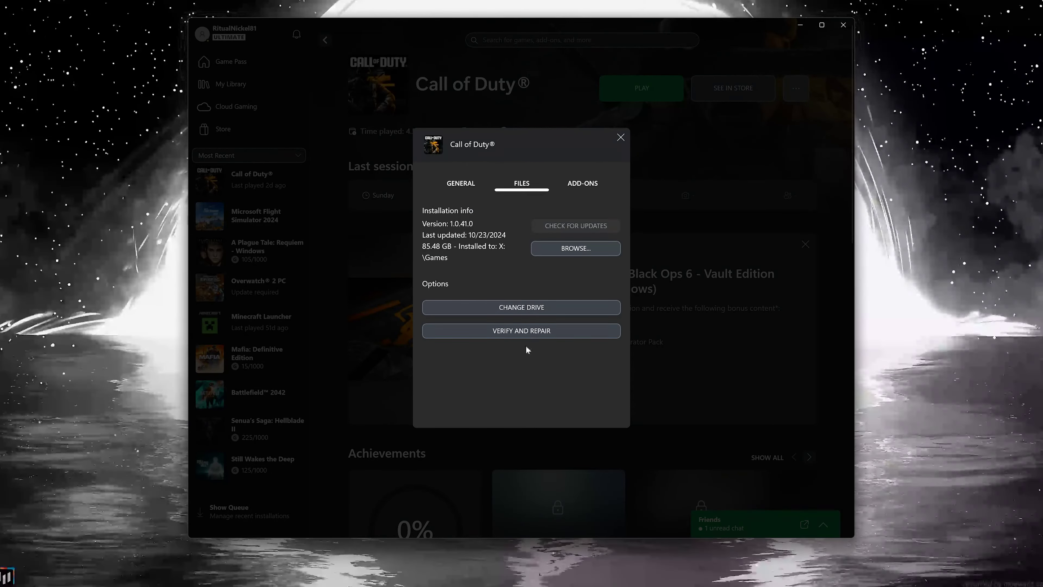
pyautogui.click(528, 331)
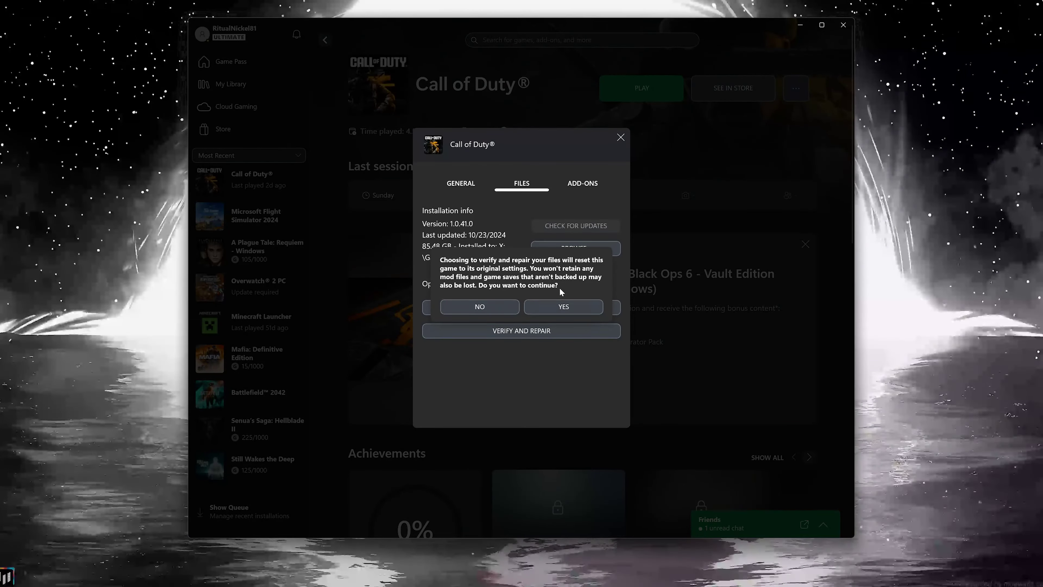
pyautogui.click(562, 306)
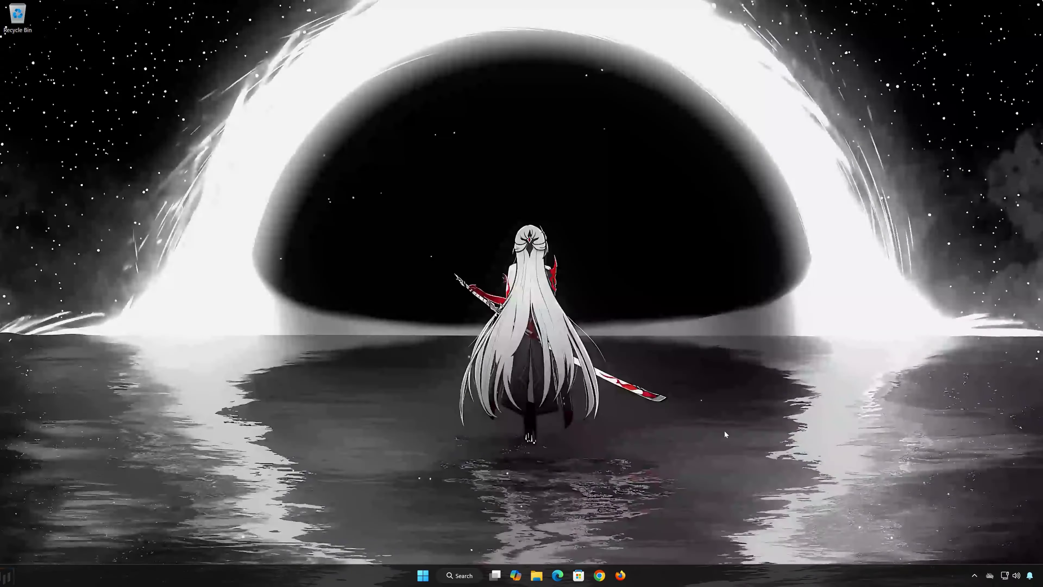
# In File Explorer, delete the Call of Duty folder from Documents
pyautogui.press('super+e')
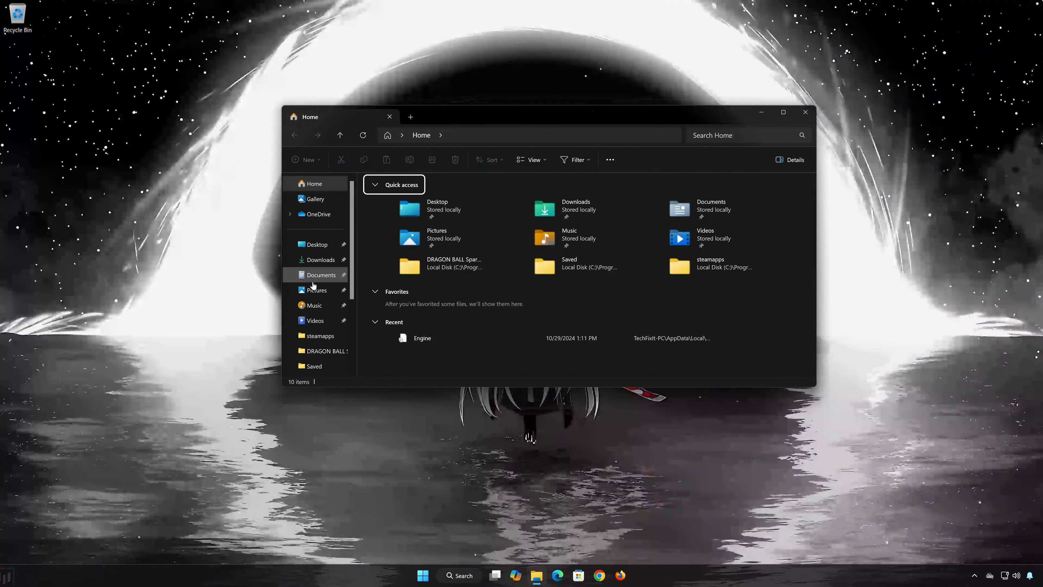
pyautogui.click(335, 278)
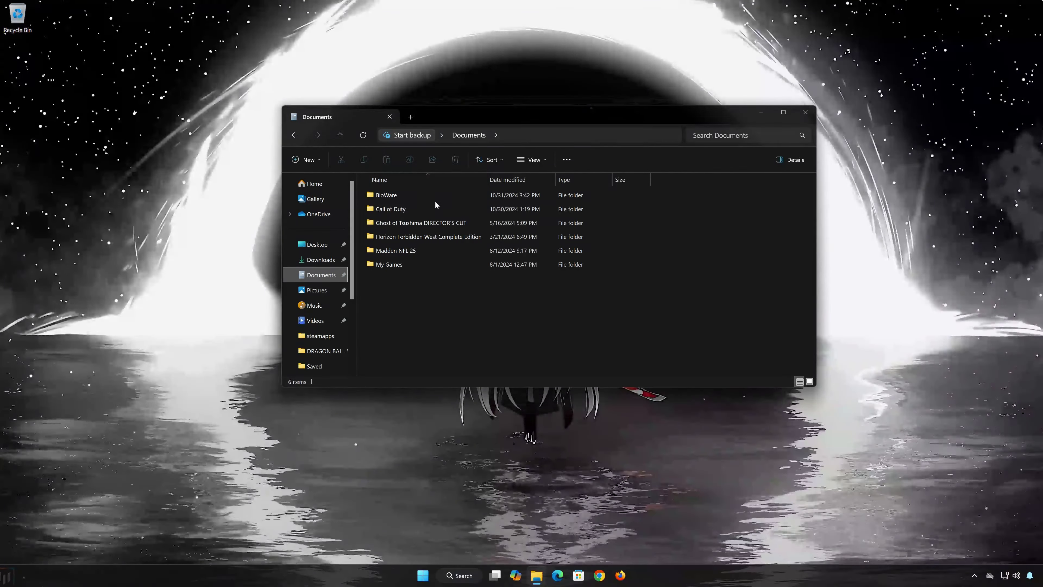
pyautogui.rightClick(405, 208)
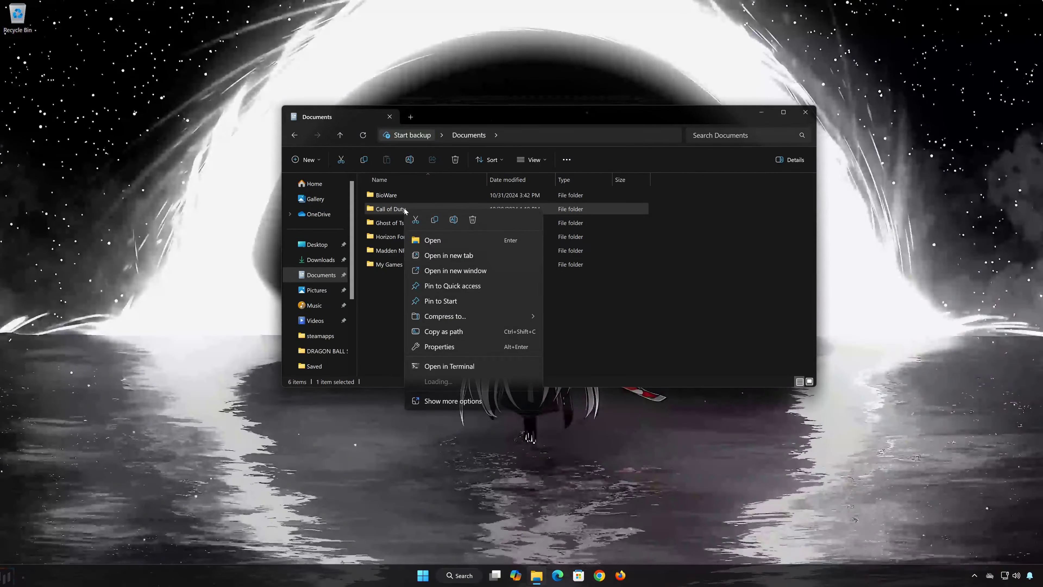
pyautogui.click(472, 221)
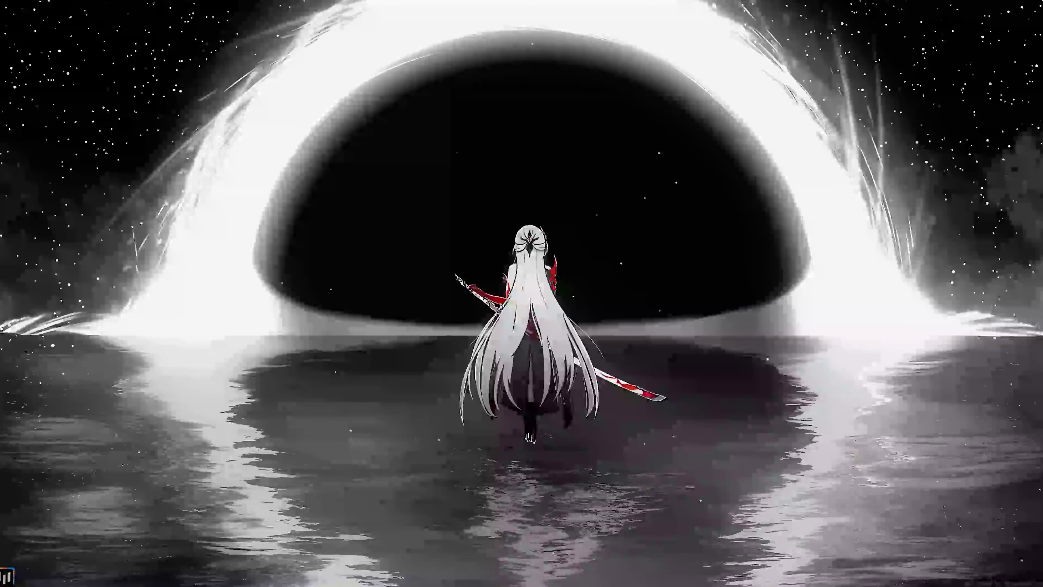
# Open the list of installed apps in Windows Settings
pyautogui.press('super')
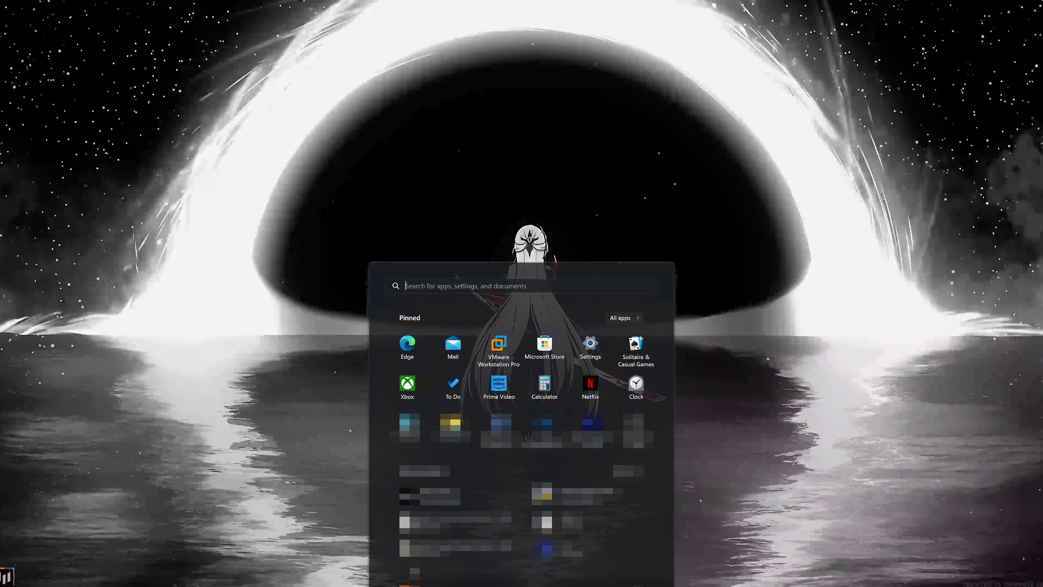
pyautogui.click(591, 347)
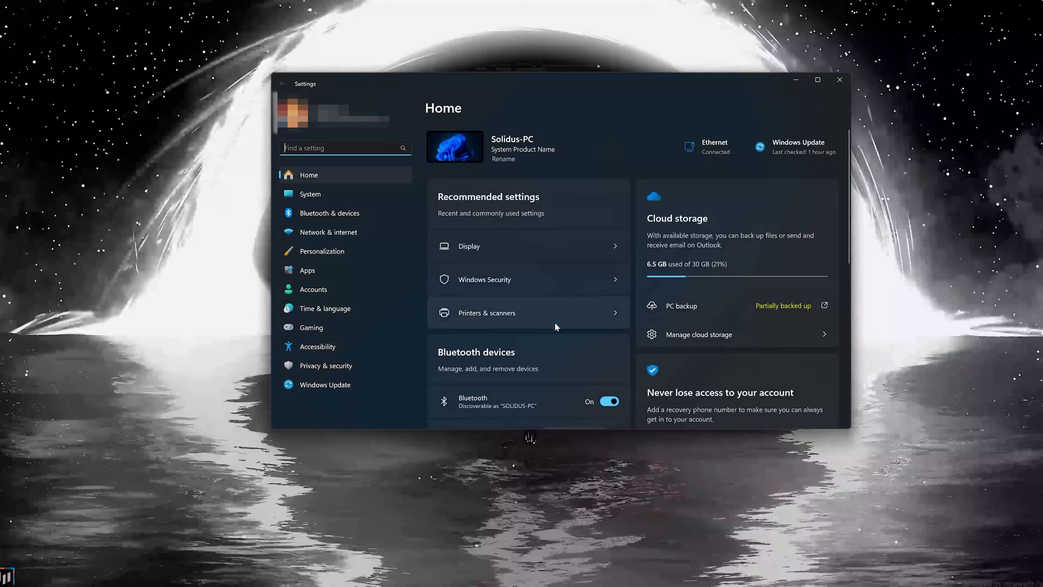
pyautogui.click(311, 273)
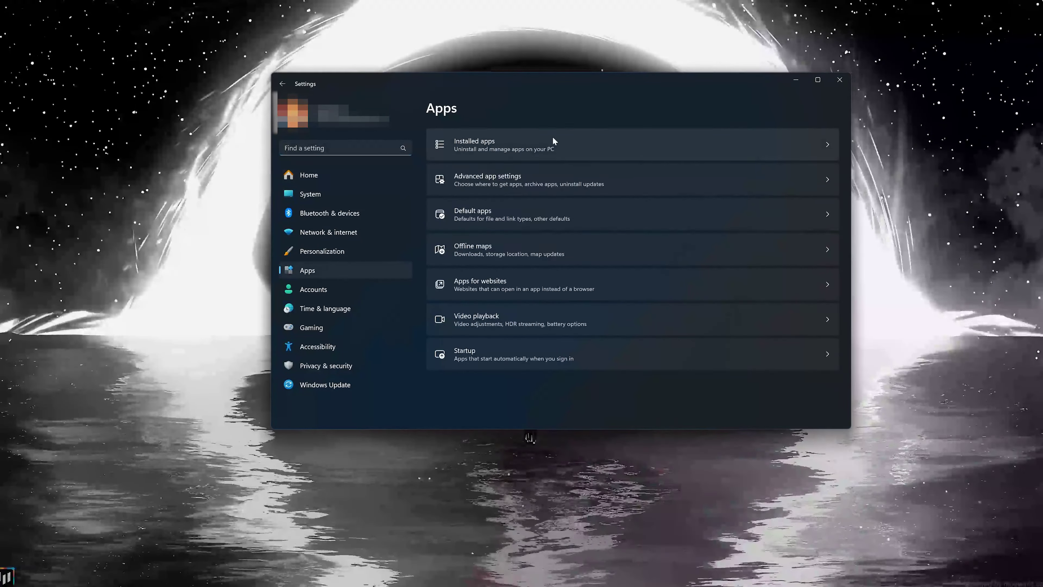
pyautogui.click(543, 146)
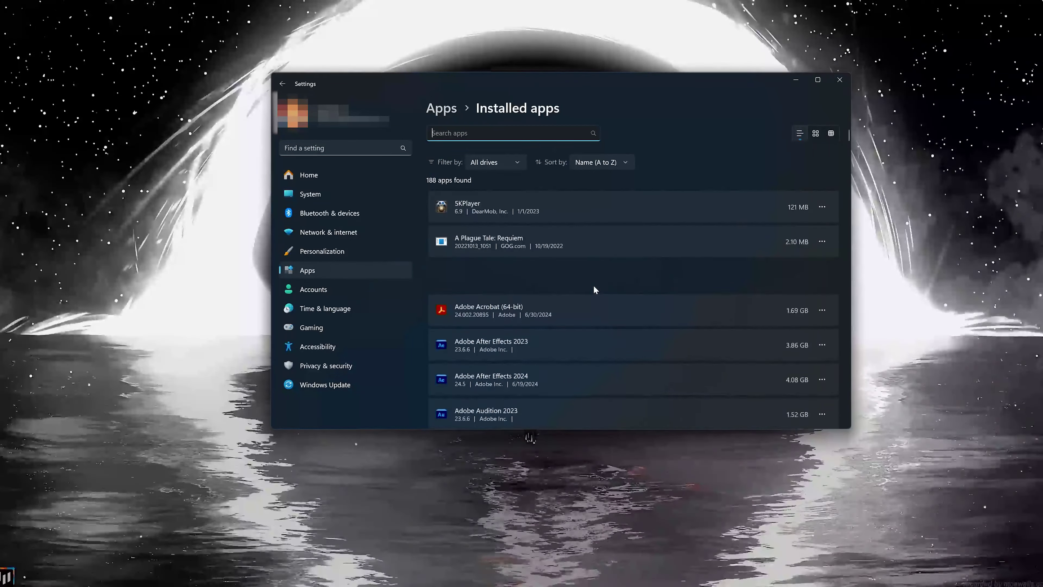
# Find Call of Duty® by Activision Publishing Inc. among the installed apps and open its advanced options
pyautogui.scroll(-8, 595, 289)
pyautogui.scroll(-10, 594, 288)
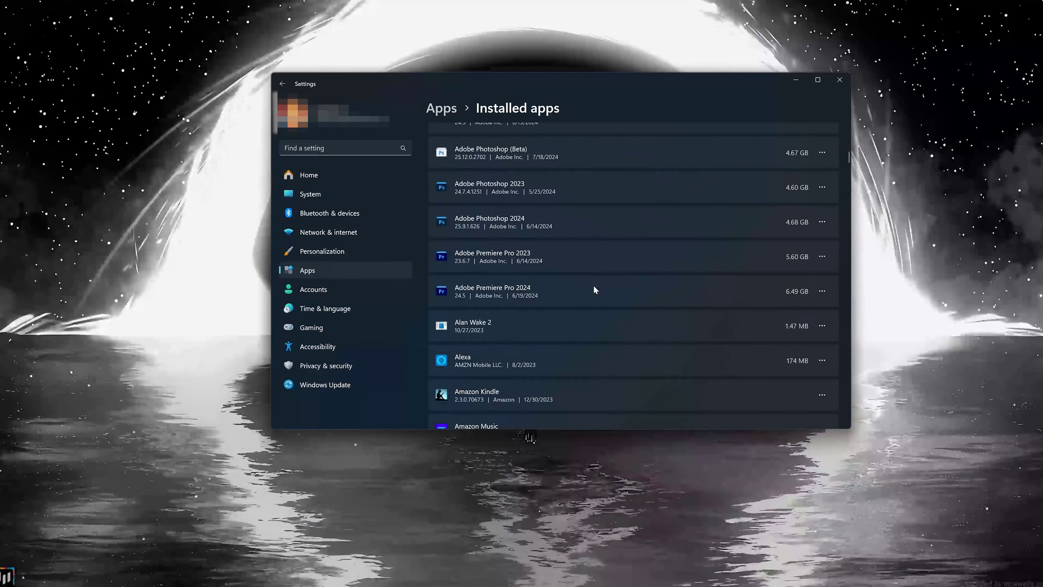
pyautogui.scroll(-10, 594, 289)
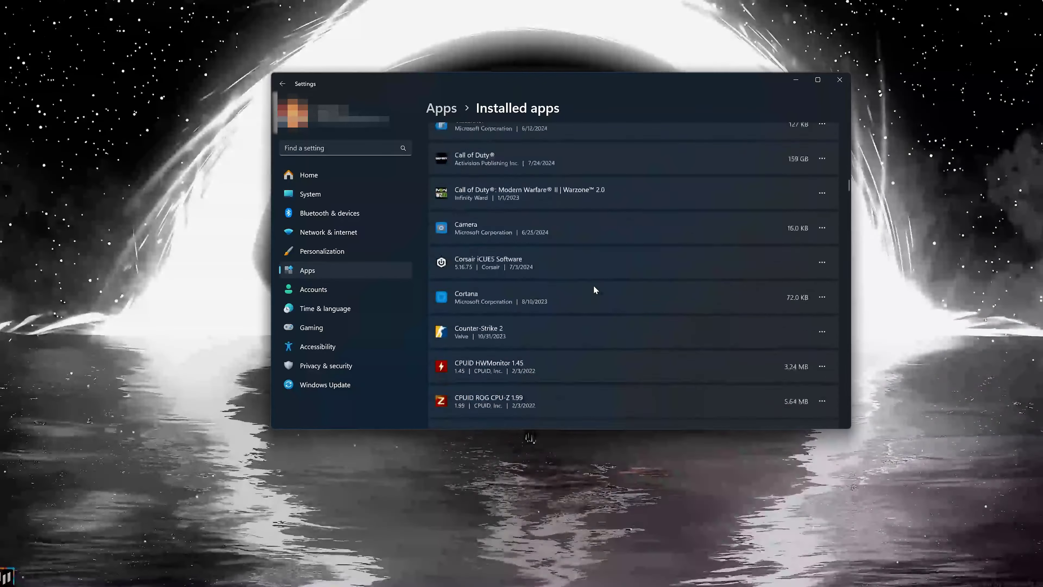
pyautogui.scroll(7, 595, 289)
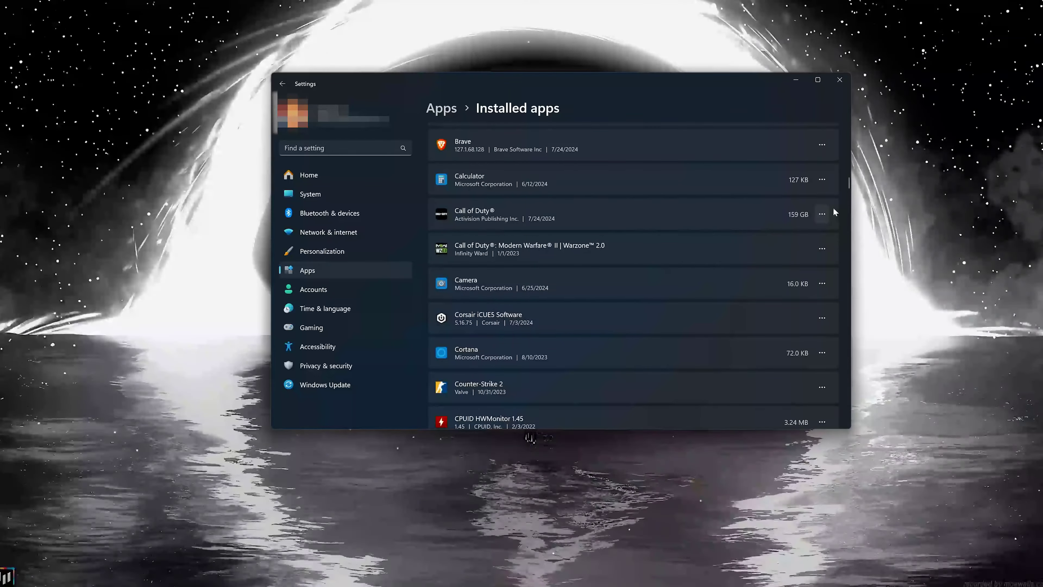
pyautogui.click(826, 215)
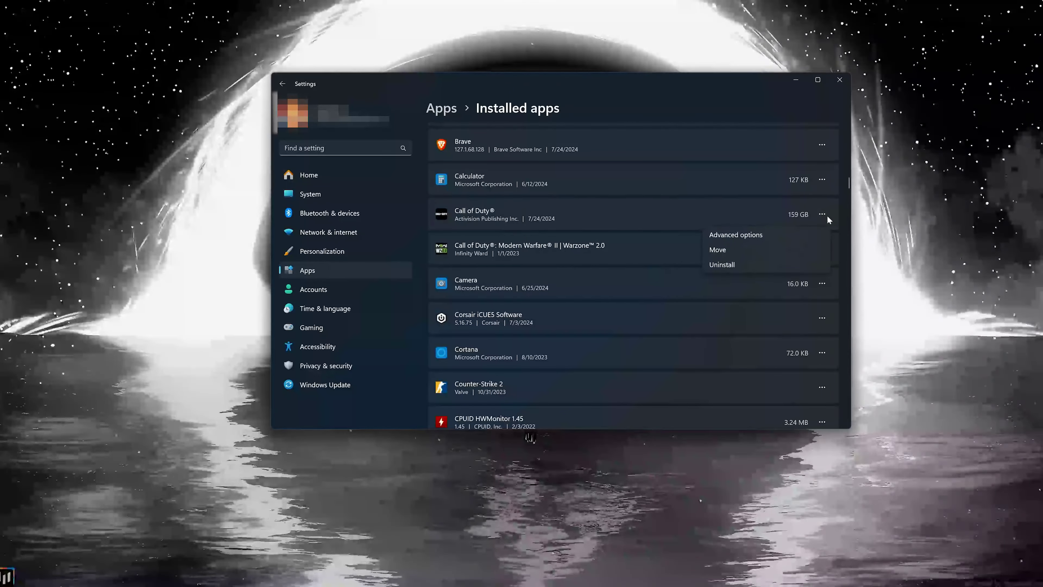
pyautogui.click(755, 238)
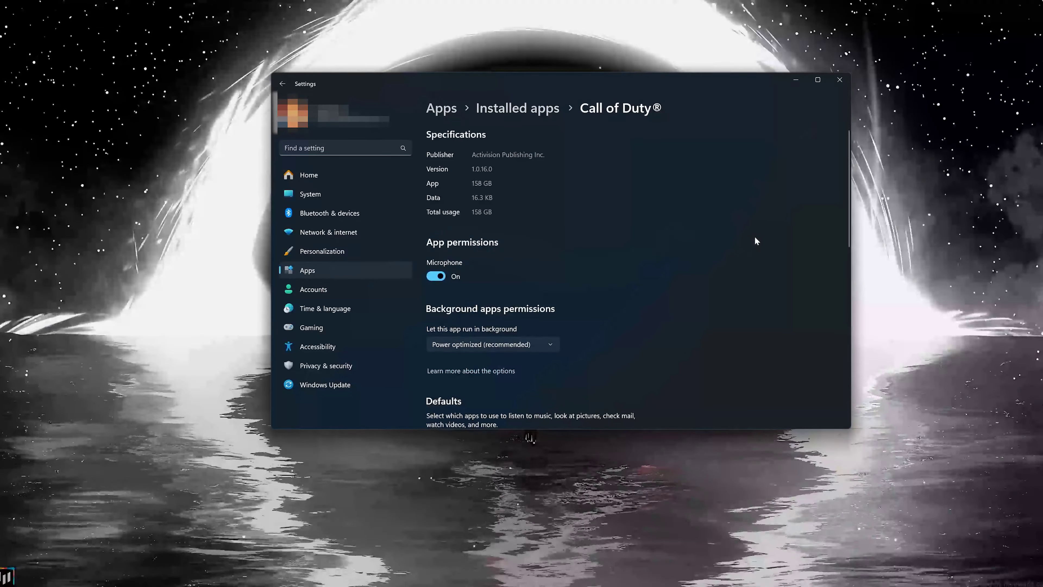
# Repair the Call of Duty® app, and reset it, confirming the deletion of its app data
pyautogui.scroll(-5, 755, 238)
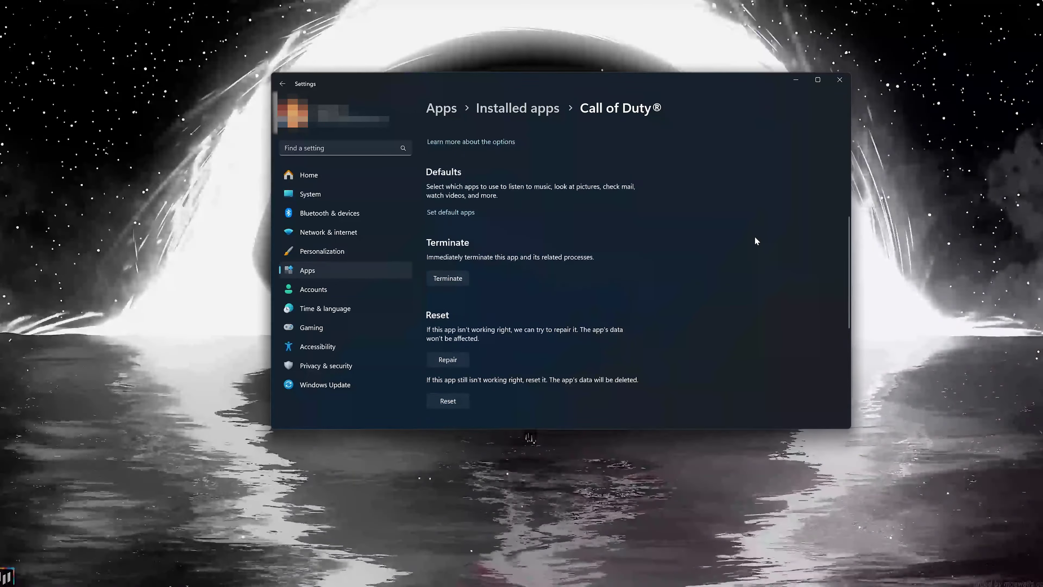
pyautogui.scroll(-3, 755, 240)
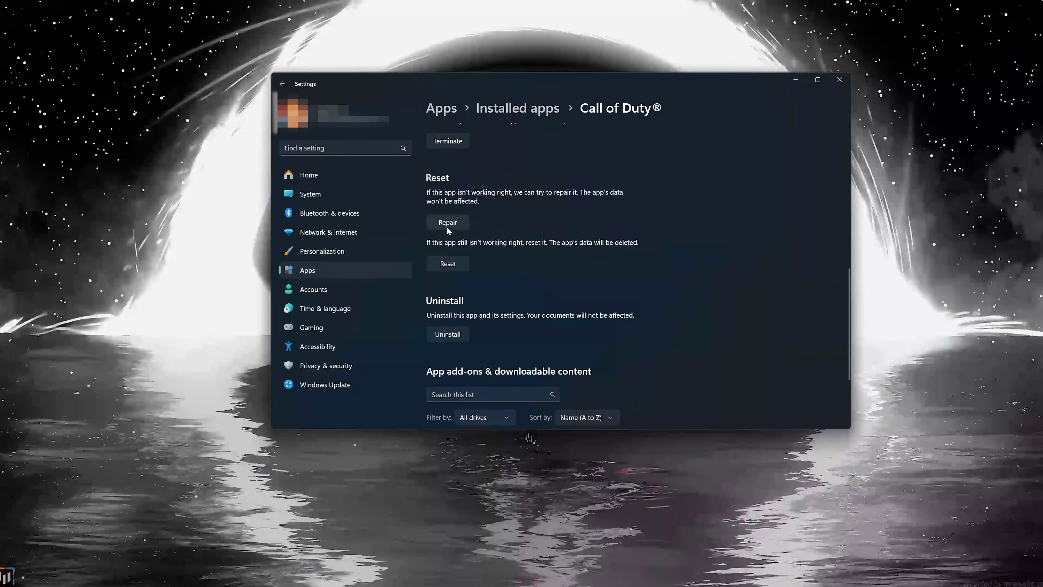
pyautogui.click(447, 225)
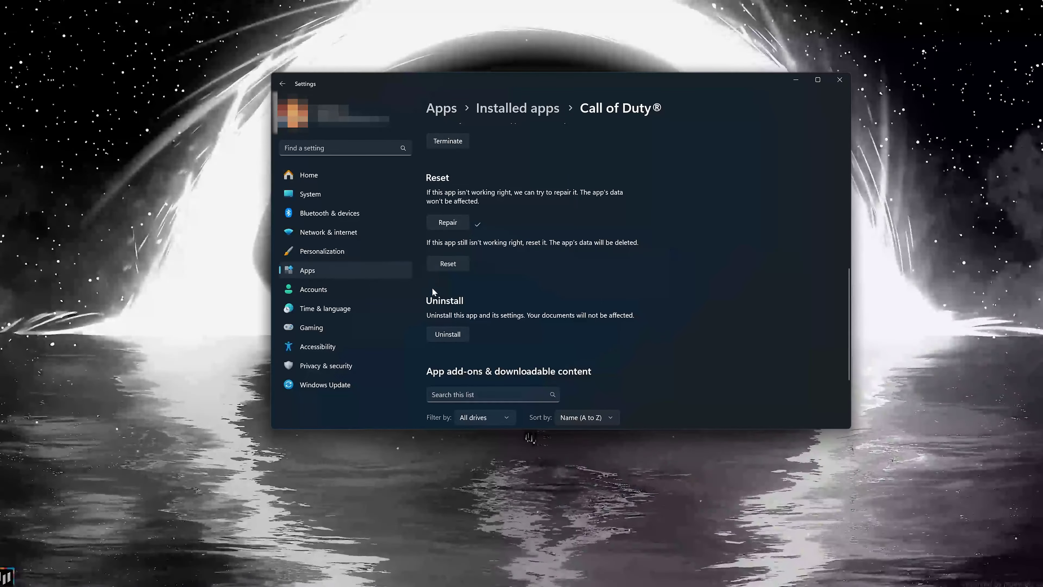
pyautogui.click(448, 265)
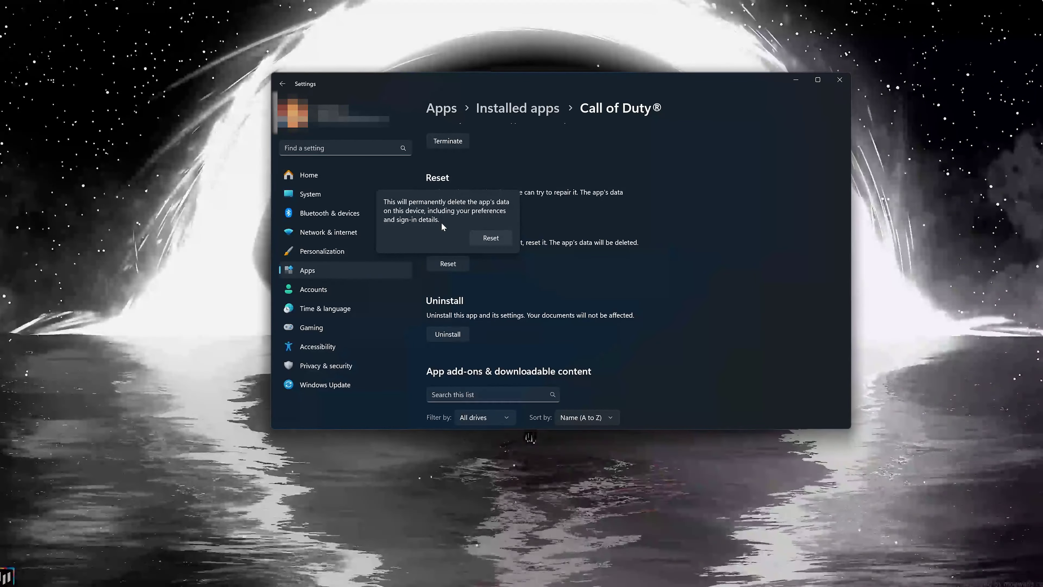
pyautogui.click(489, 242)
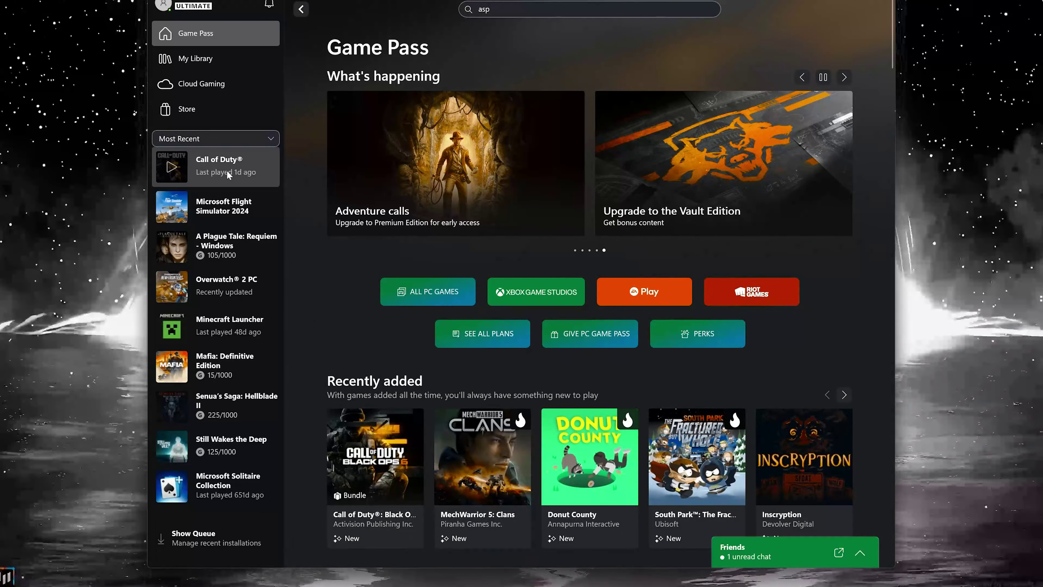
# Open the file management options for Call of Duty® in the Xbox app and choose to change its installation drive
pyautogui.click(226, 169)
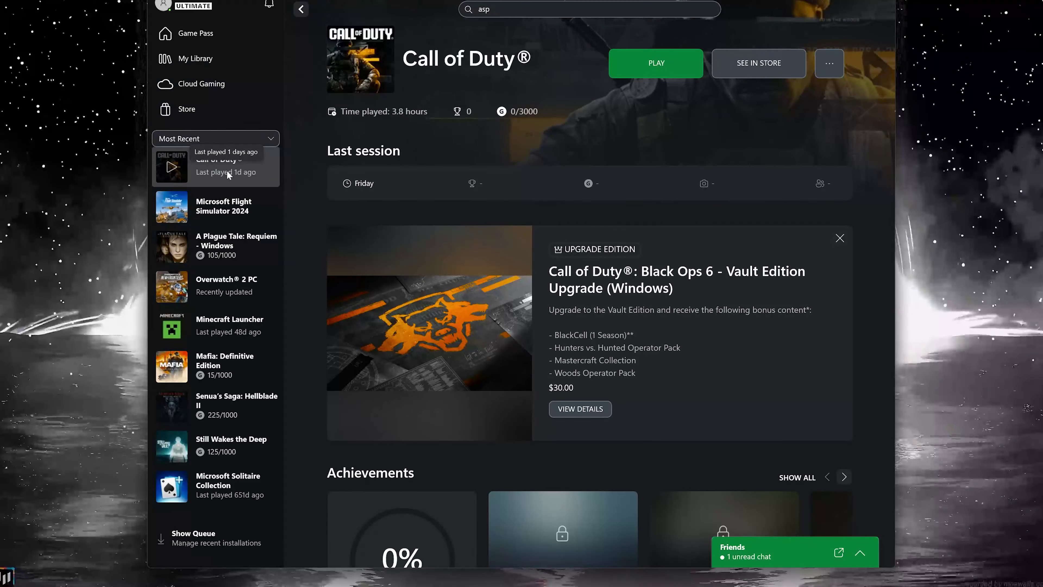
pyautogui.click(820, 65)
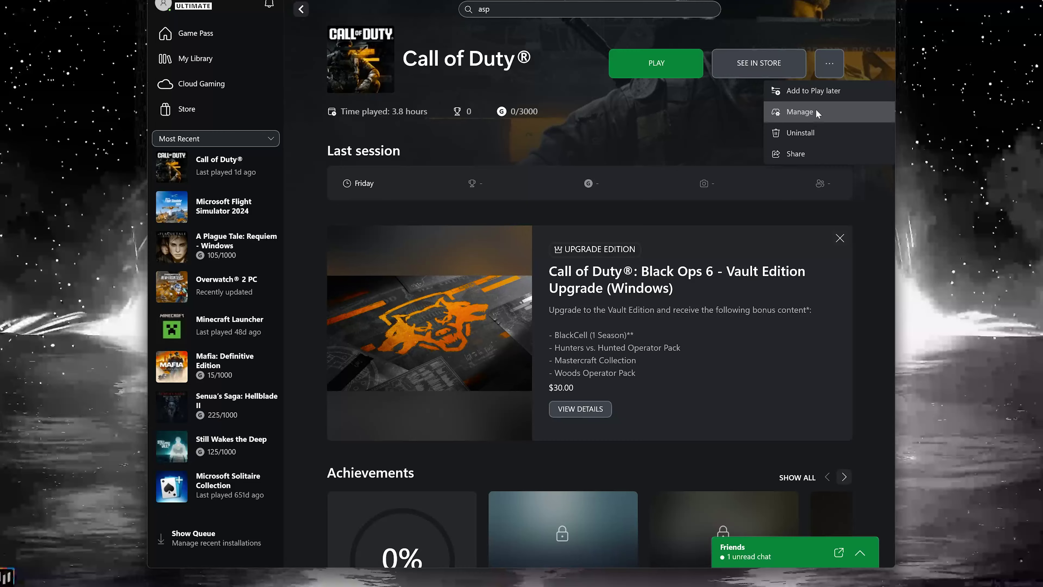
pyautogui.click(800, 112)
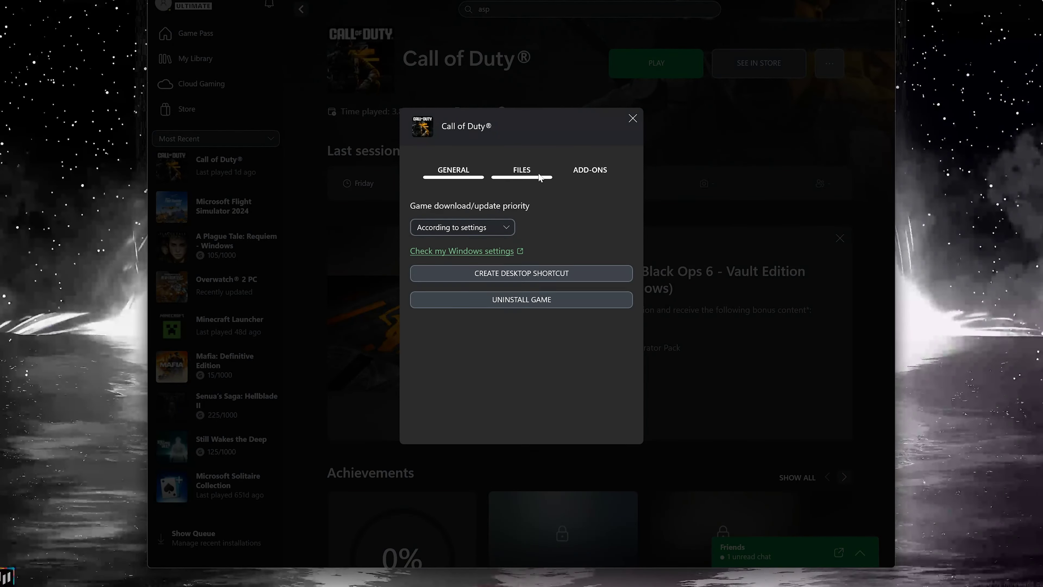
pyautogui.click(512, 173)
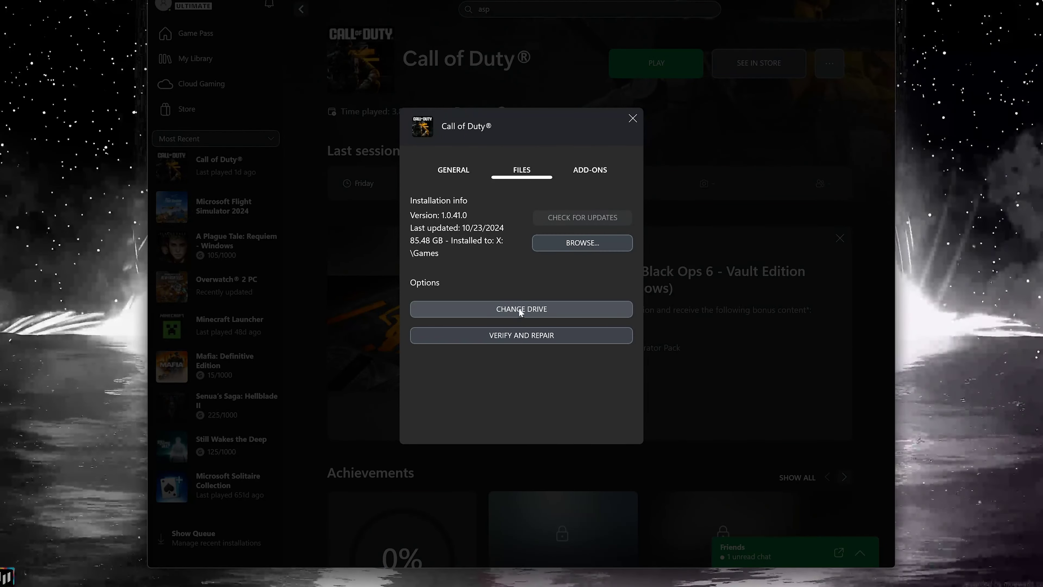
pyautogui.click(536, 310)
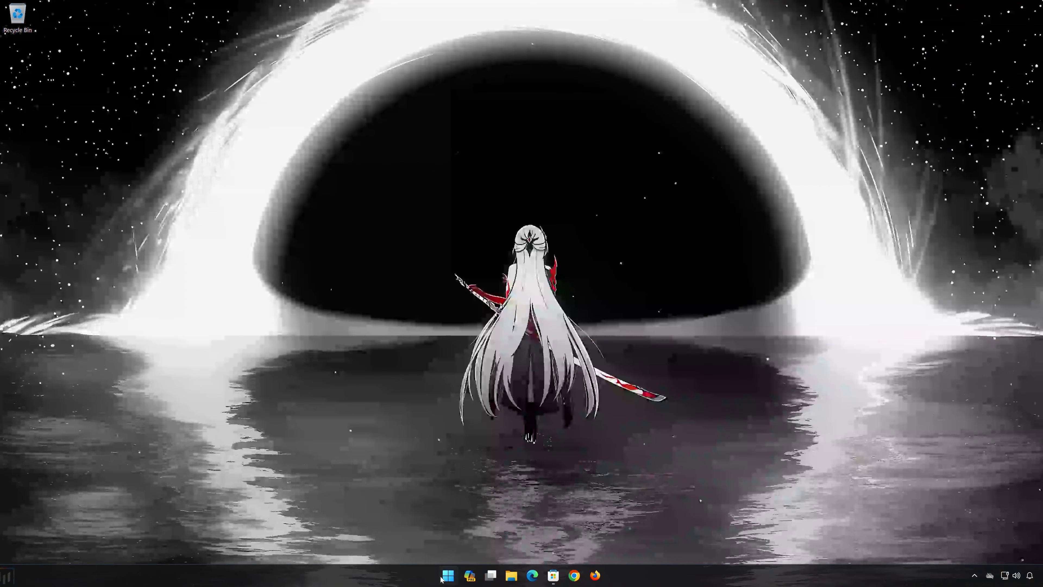
# Launch the Xbox app, reposition its window on the desktop, and open Xbox Support
pyautogui.click(443, 577)
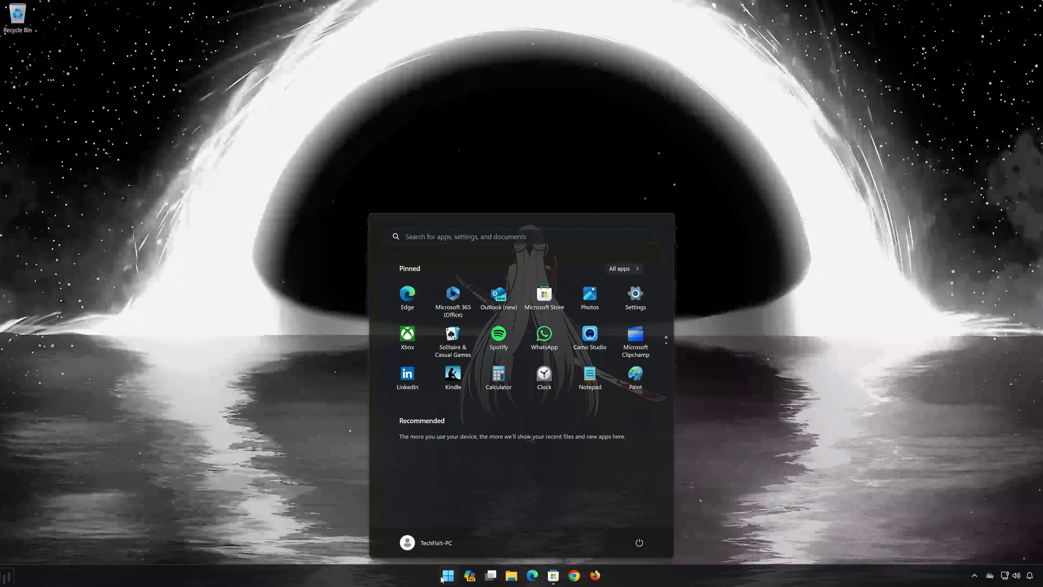
pyautogui.click(407, 337)
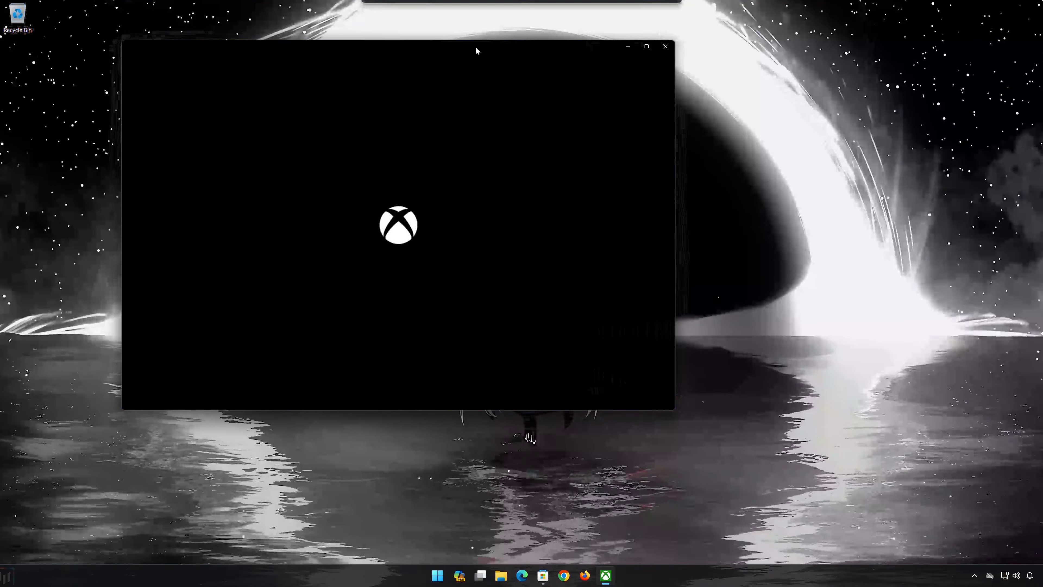
pyautogui.moveTo(477, 51); pyautogui.dragTo(582, 99)
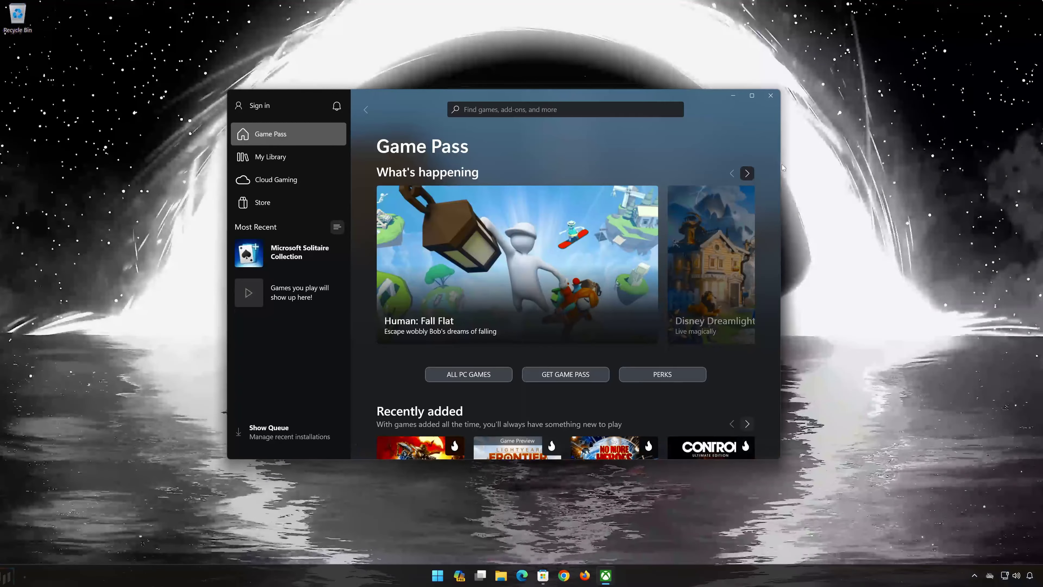
pyautogui.click(260, 109)
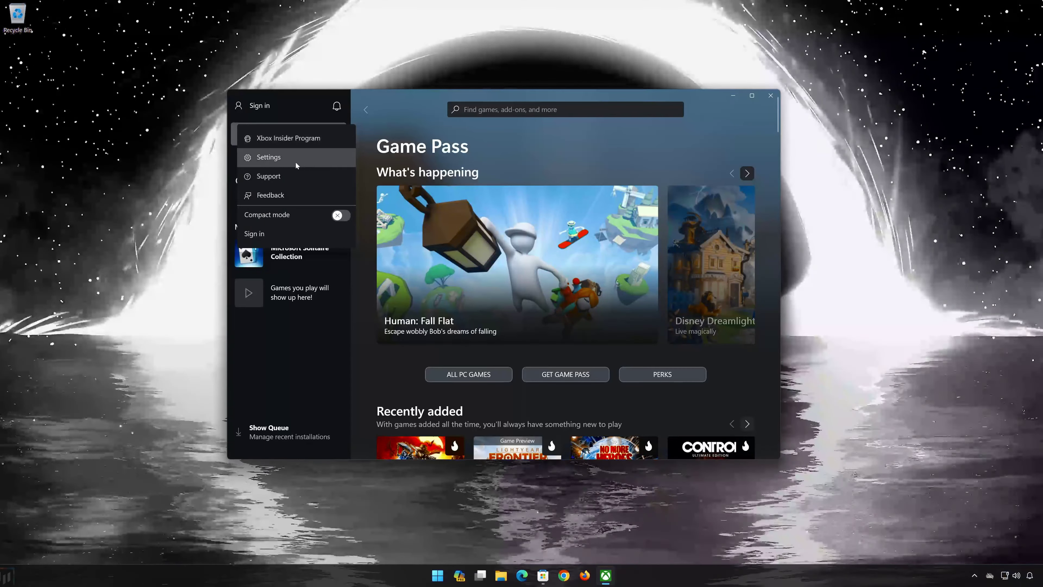
pyautogui.click(271, 179)
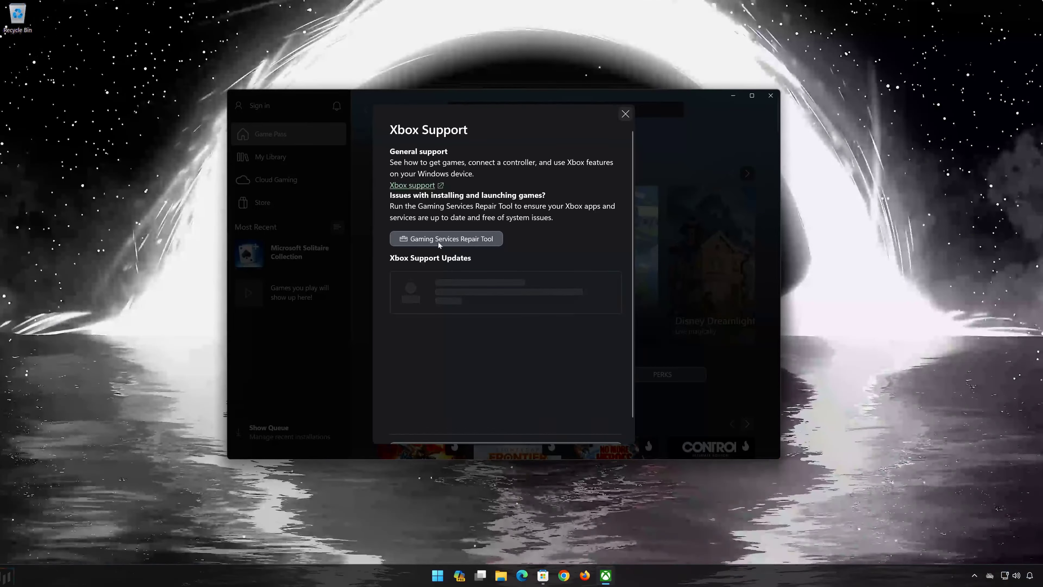
# Start a repair with the Gaming Services Repair Tool and allow Xbox to make changes to the device
pyautogui.click(465, 238)
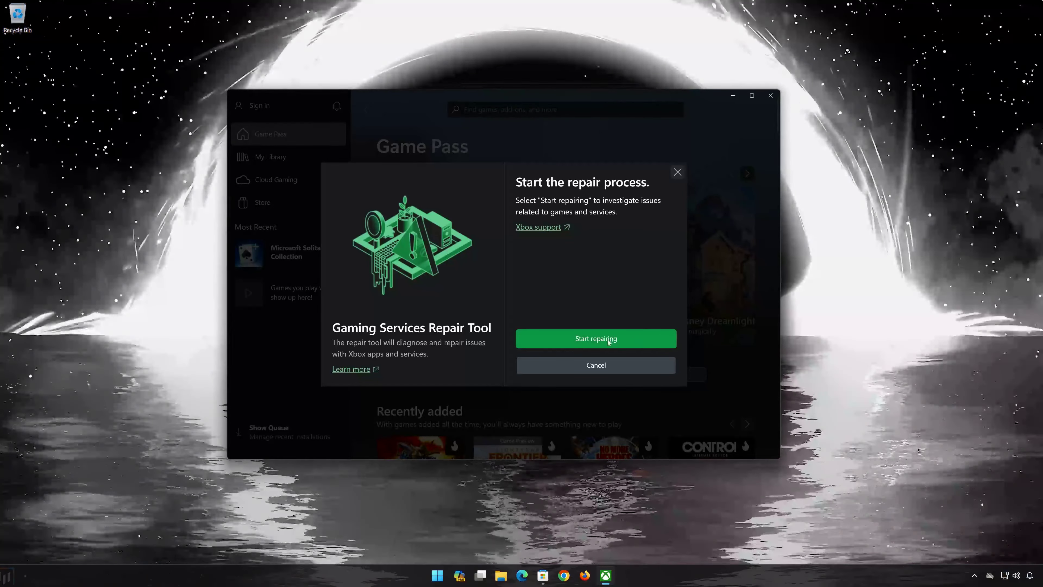
pyautogui.click(590, 340)
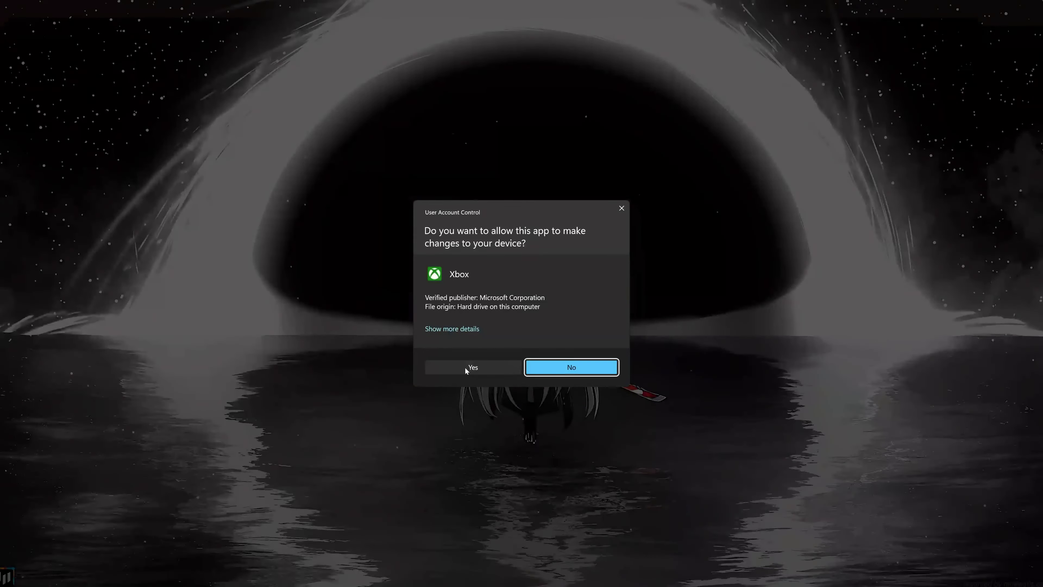
pyautogui.click(465, 368)
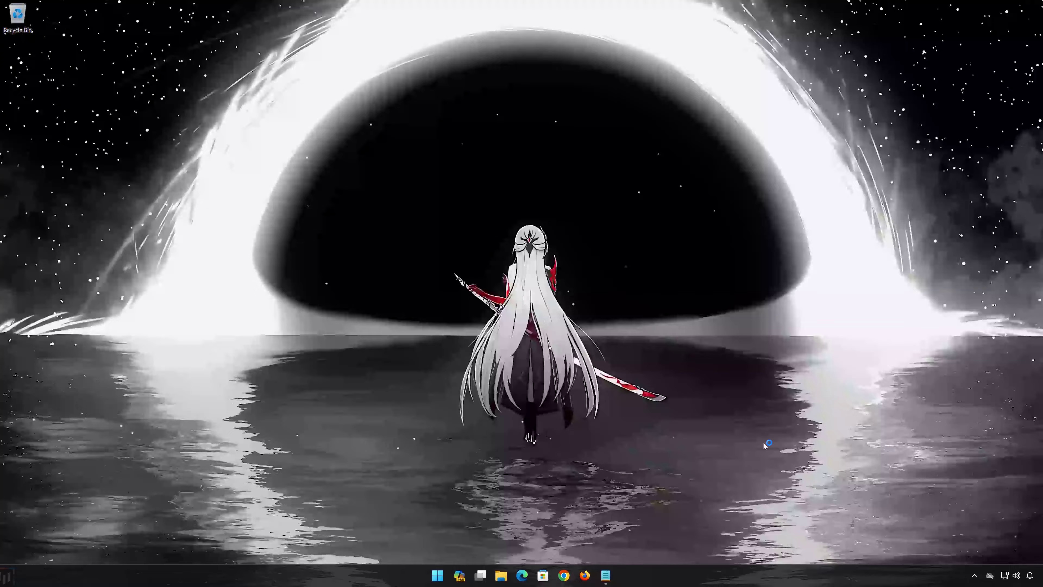
# Find and run Windows PowerShell as administrator, allow it to make changes, and move its window toward the screen's center
pyautogui.click(439, 575)
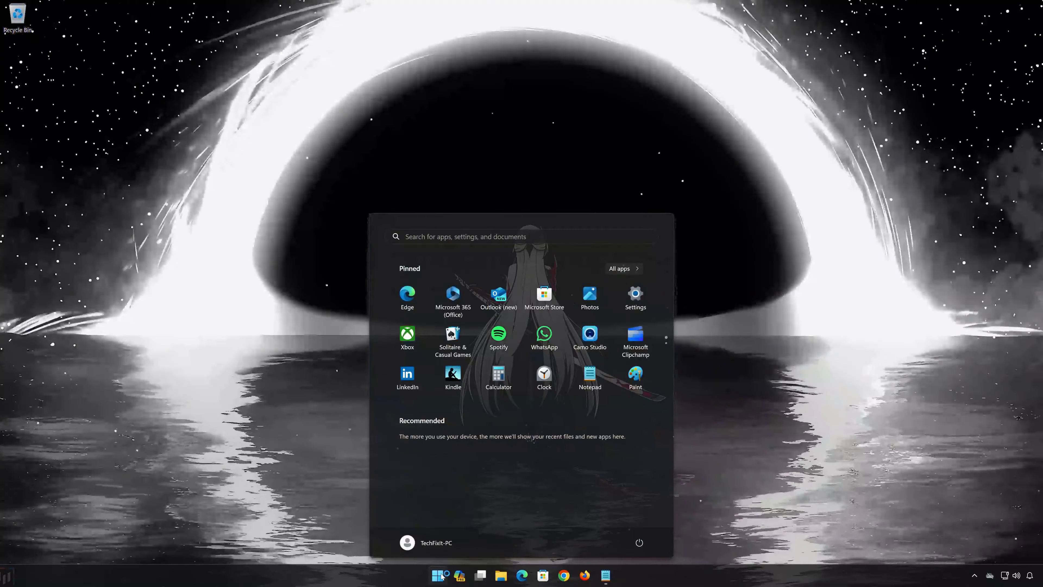
pyautogui.write('powershell')
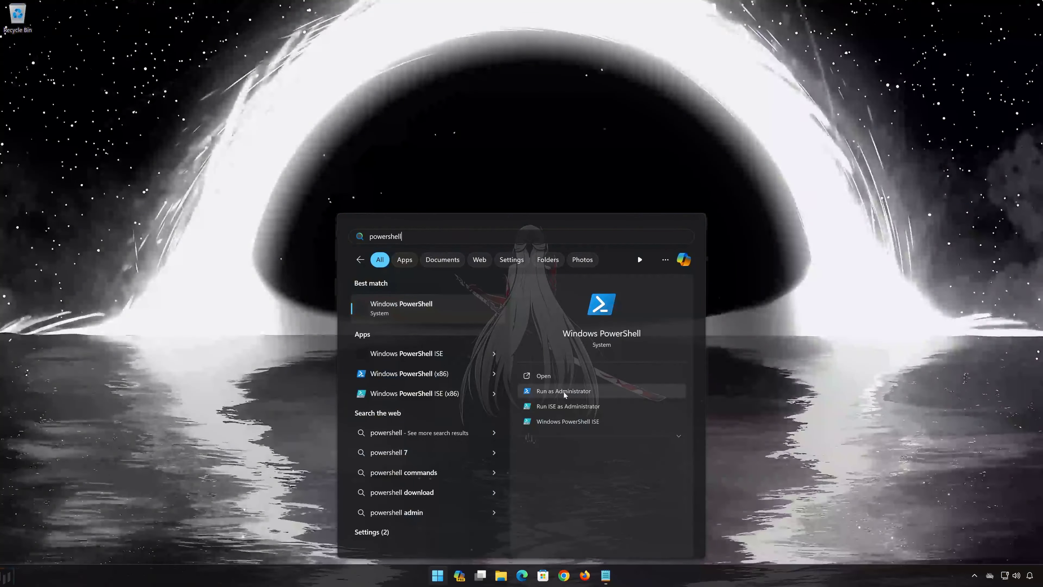
pyautogui.click(589, 391)
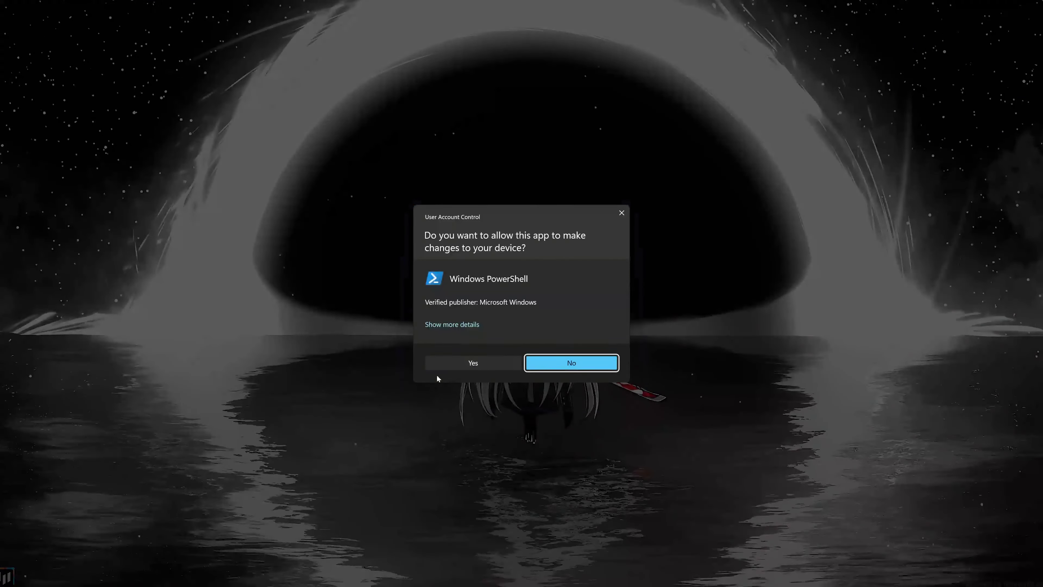
pyautogui.click(467, 366)
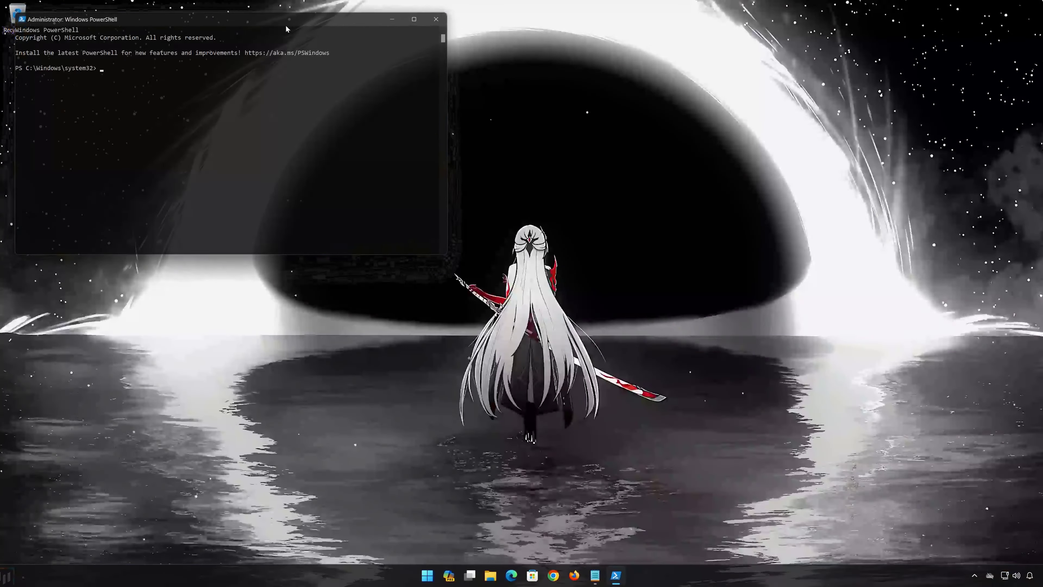
pyautogui.moveTo(287, 29); pyautogui.dragTo(588, 149)
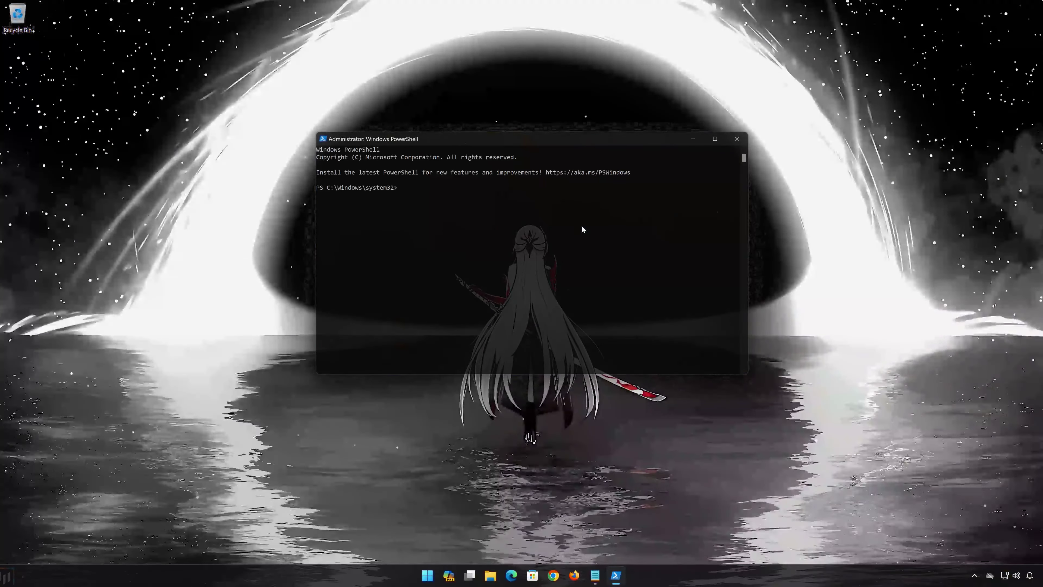
# Copy "get-appxpackage Microsoft.GamingServices | remove-AppxPackage -allusers" from the Notepad file and run it in PowerShell
pyautogui.click(597, 576)
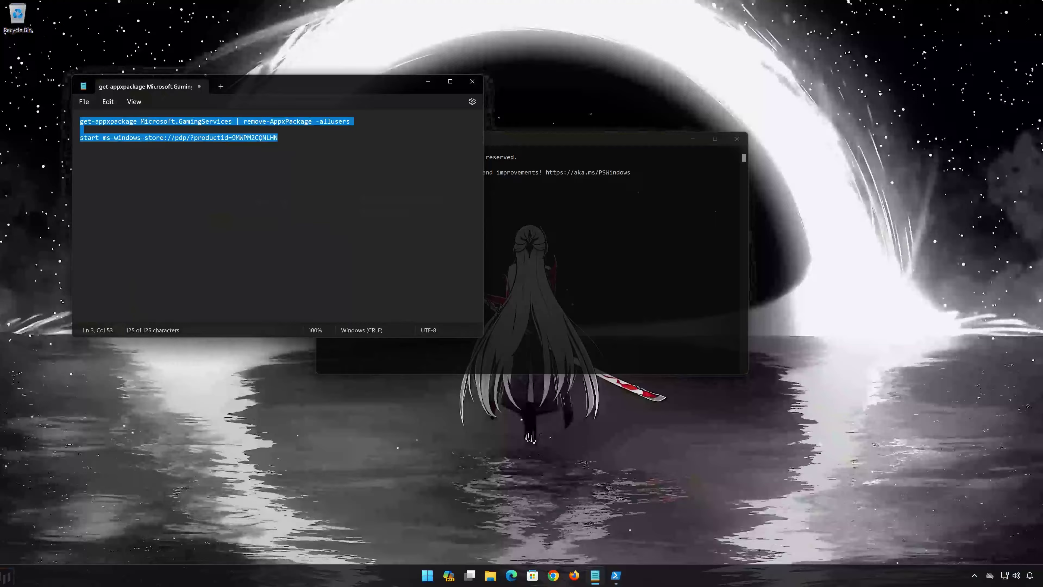
pyautogui.click(278, 138)
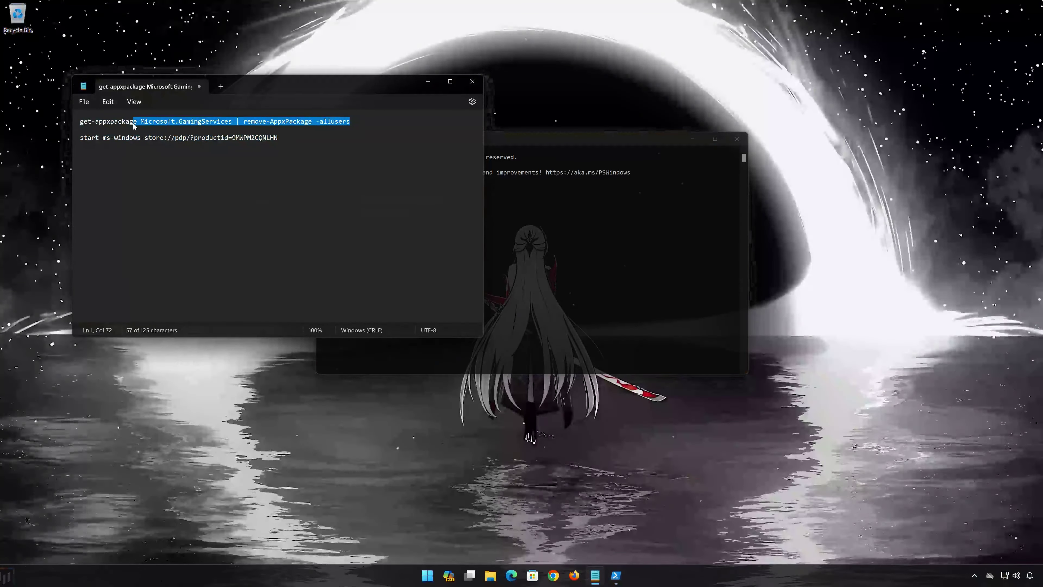
pyautogui.moveTo(134, 125); pyautogui.dragTo(127, 130)
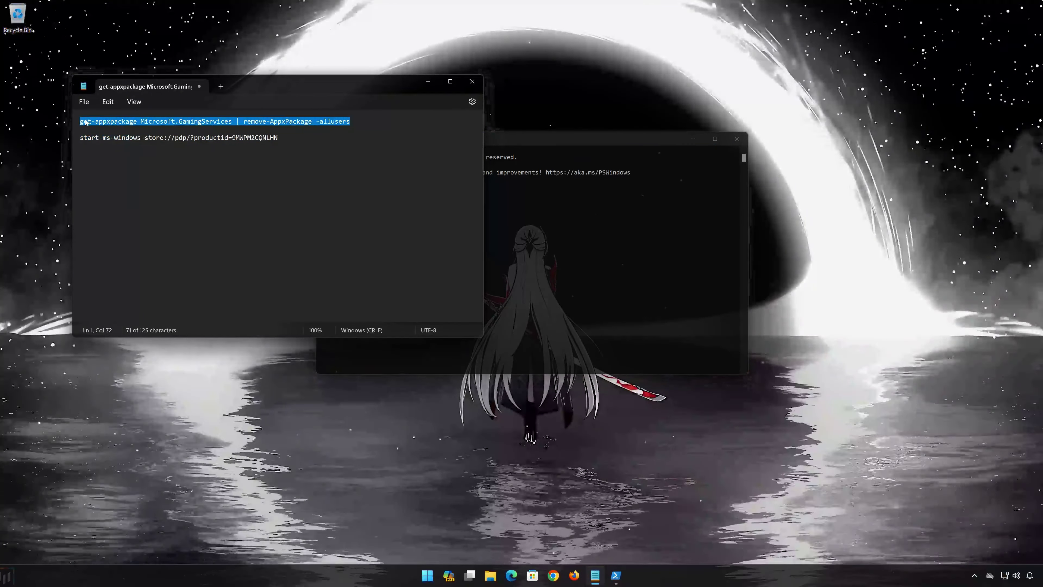
pyautogui.click(110, 170)
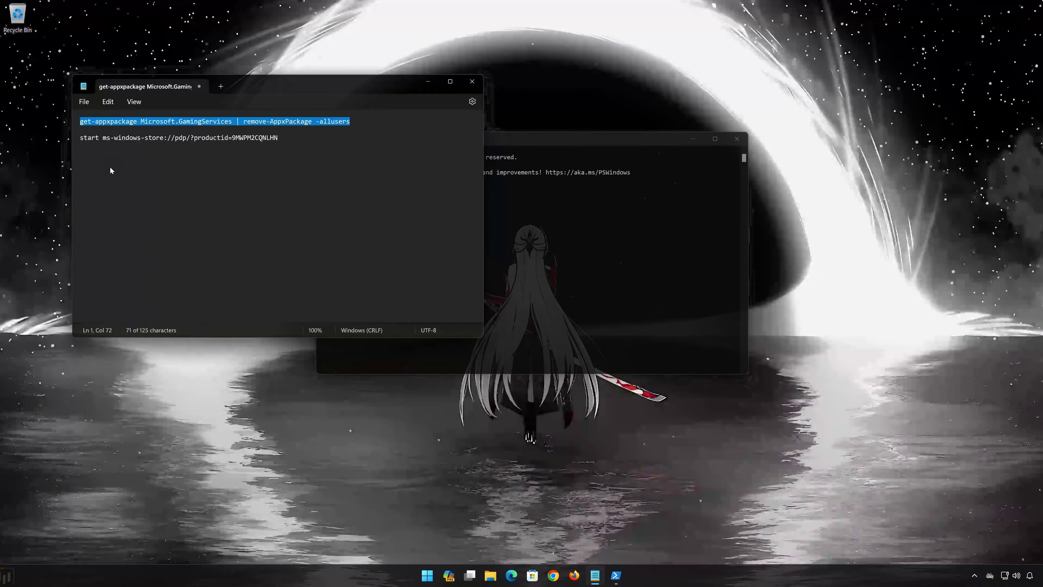
pyautogui.click(429, 82)
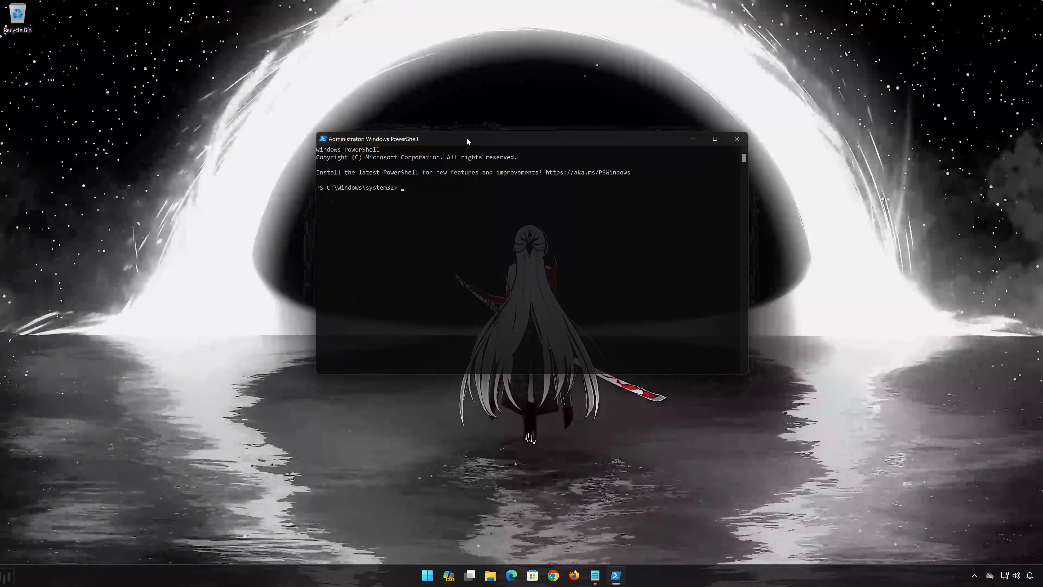
pyautogui.rightClick(467, 140)
pyautogui.moveTo(490, 211)
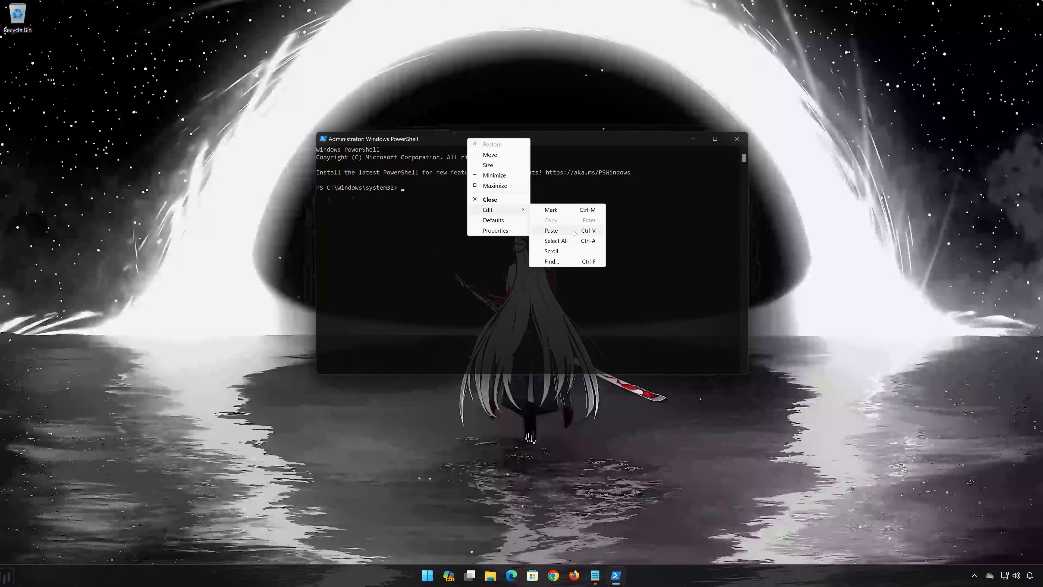
pyautogui.click(551, 231)
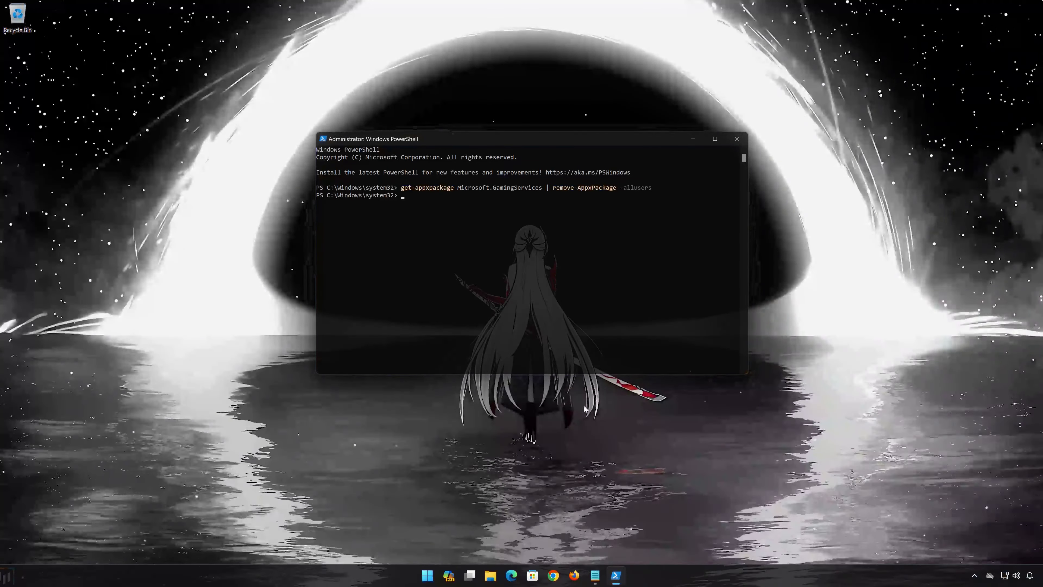
# Copy "start ms-windows-store://pdp/?productid=9MWPM2CQNLHN" from the Notepad file and run it in PowerShell
pyautogui.click(595, 575)
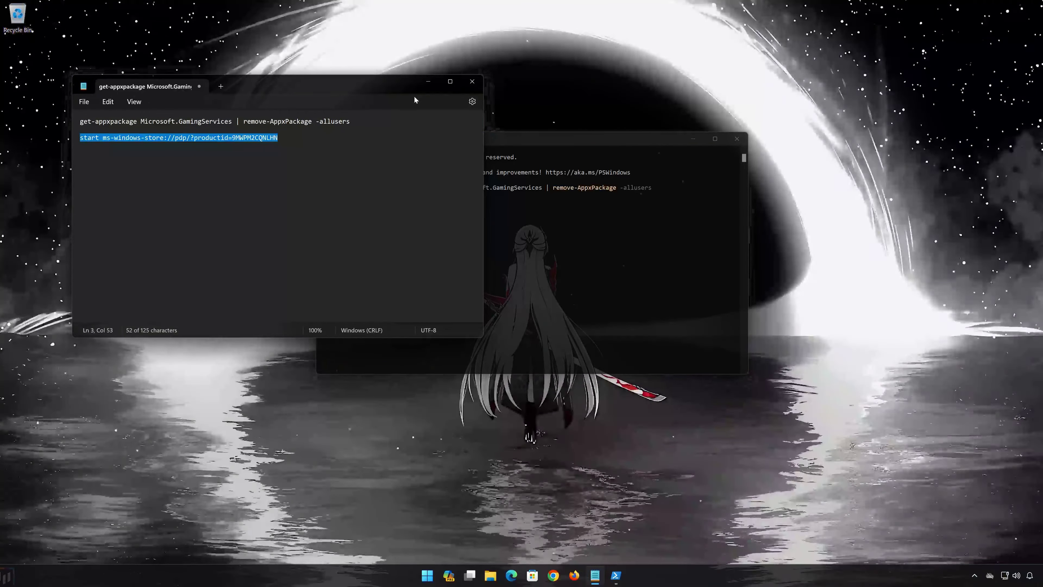
pyautogui.click(423, 82)
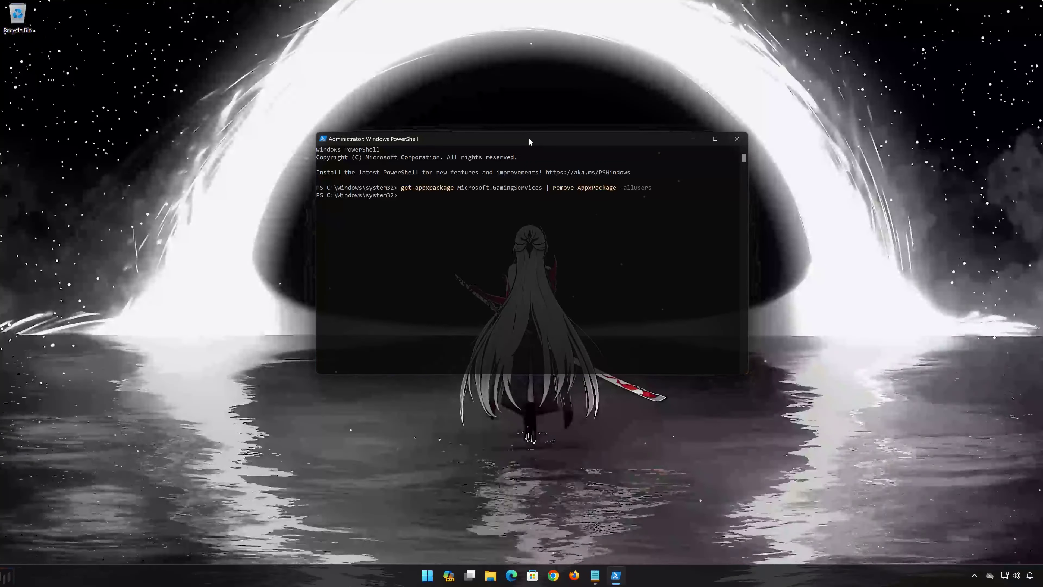
pyautogui.rightClick(529, 142)
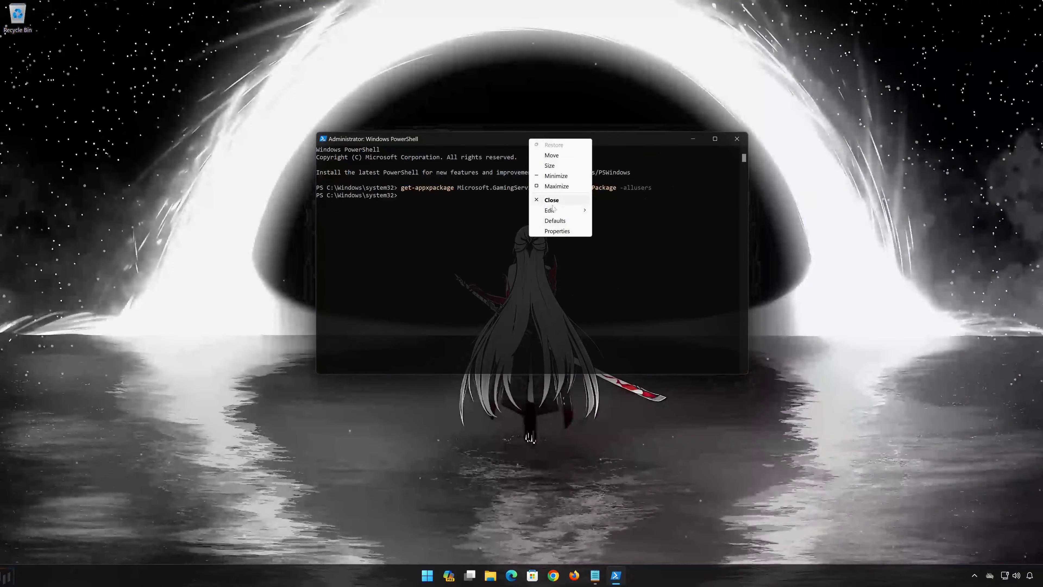
pyautogui.moveTo(565, 215)
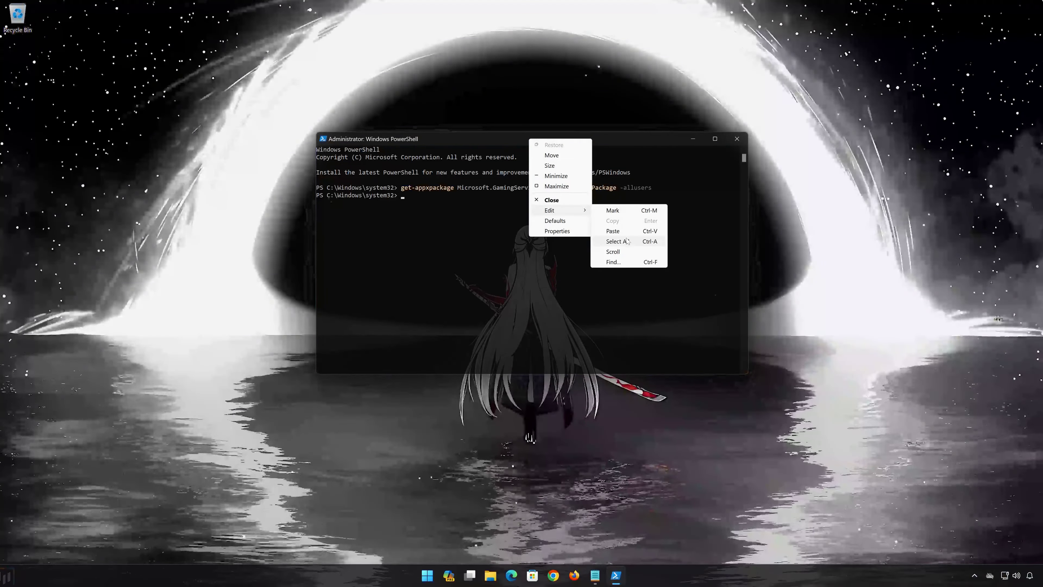
pyautogui.click(614, 231)
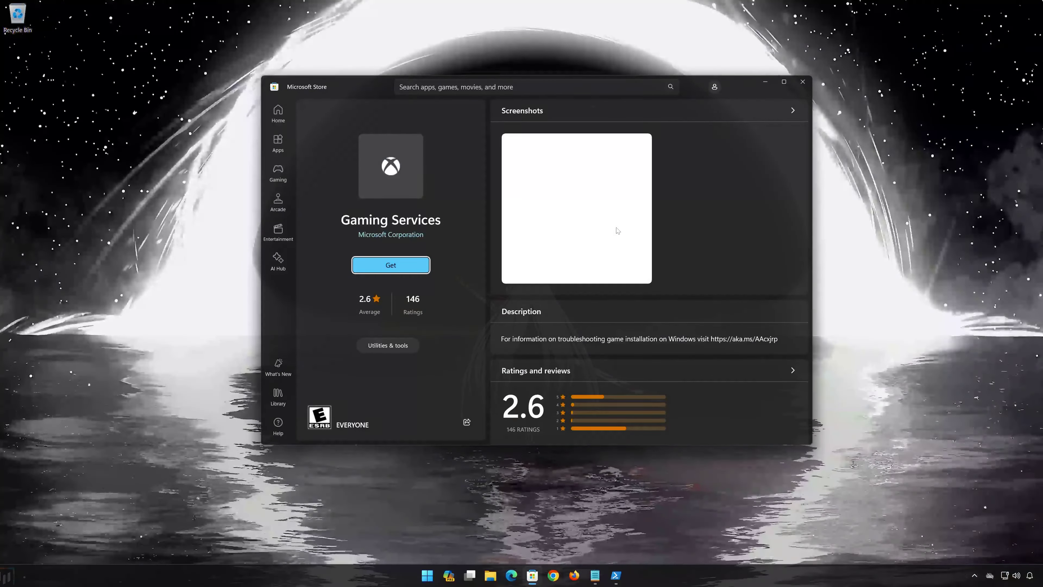
# Install Gaming Services from the Microsoft Store, allowing device changes, then close the Store and enter "exit" in PowerShell
pyautogui.click(390, 266)
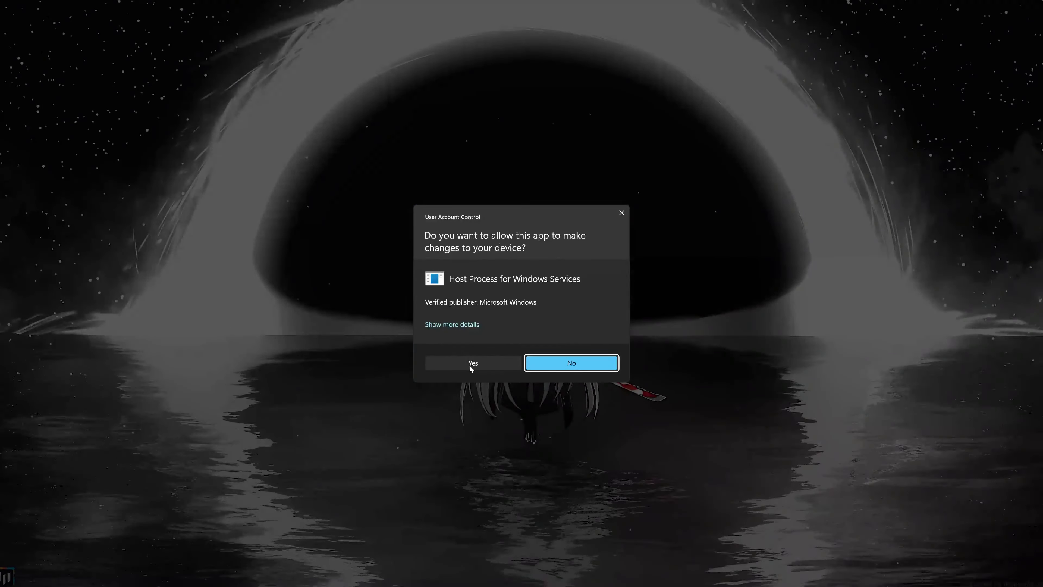
pyautogui.click(470, 367)
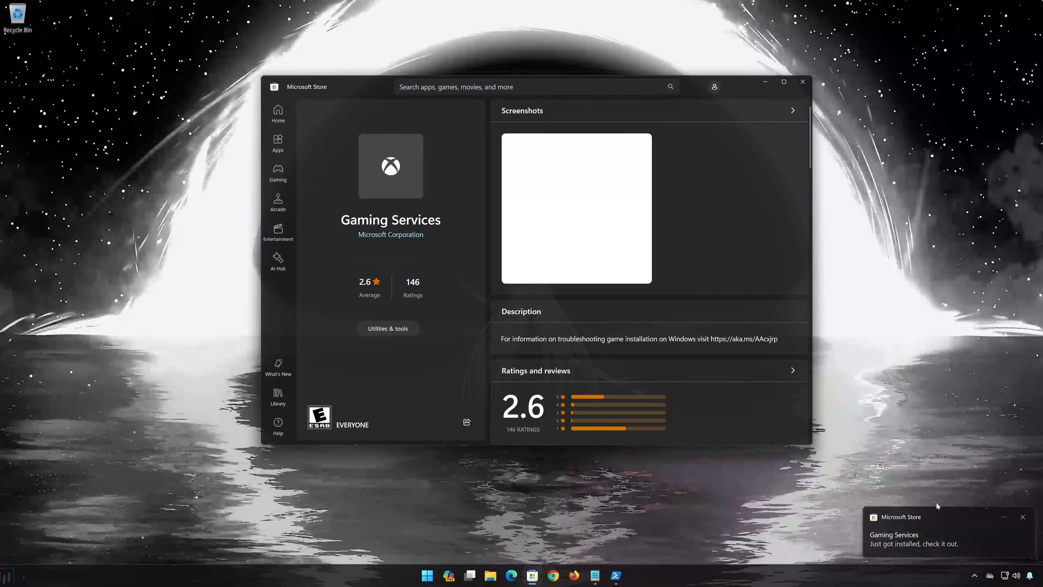
pyautogui.click(917, 541)
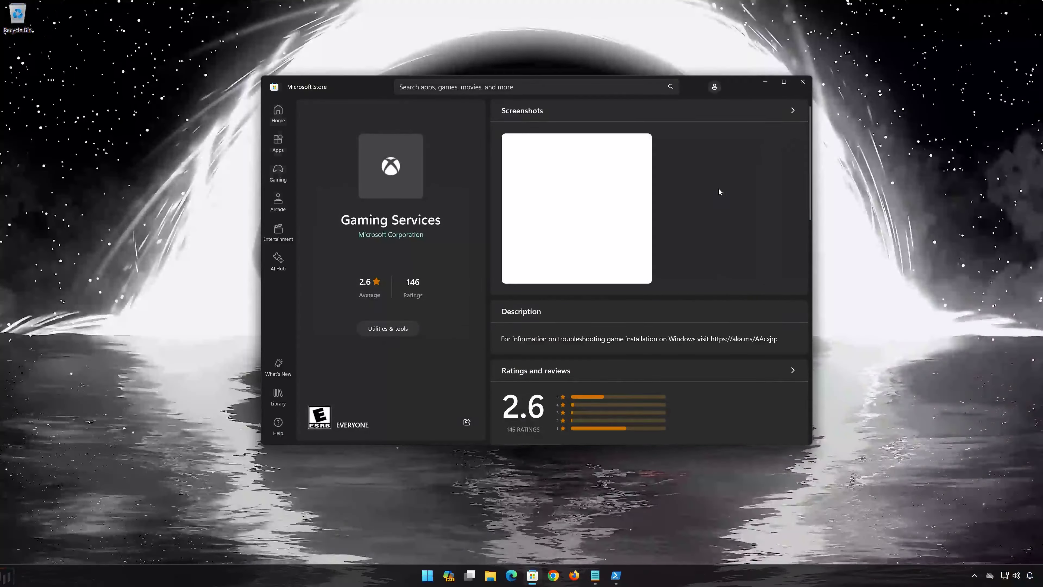
pyautogui.click(802, 84)
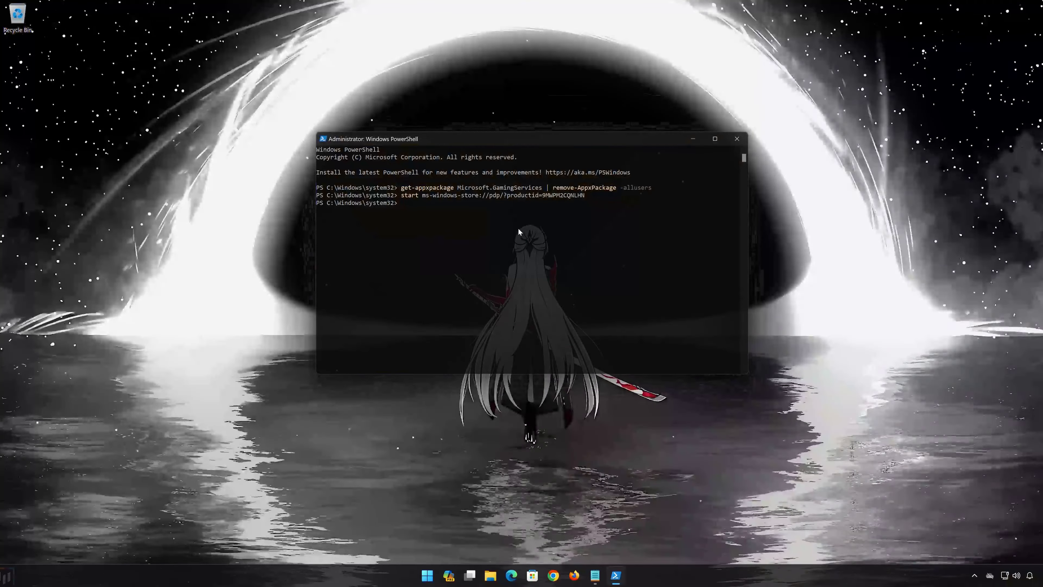
pyautogui.write('exit')
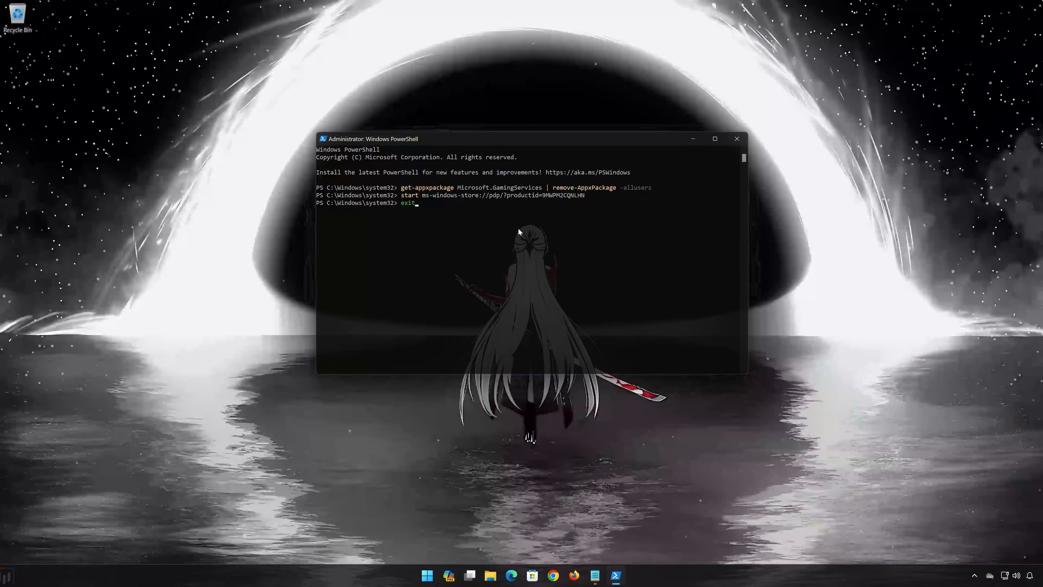
# Exit PowerShell and open the Apps & features page in Windows Settings
pyautogui.press('Return')
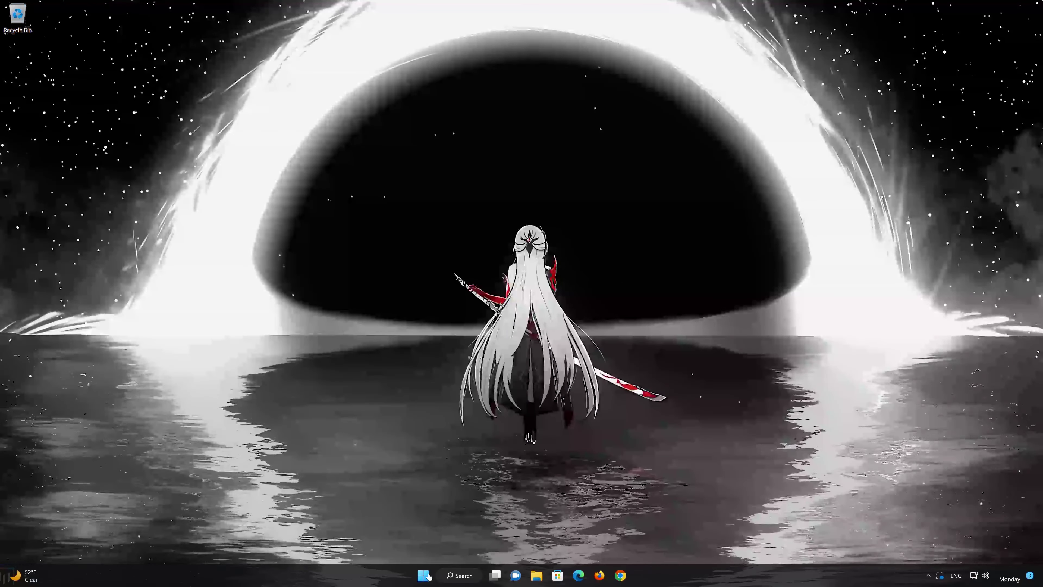
pyautogui.click(423, 577)
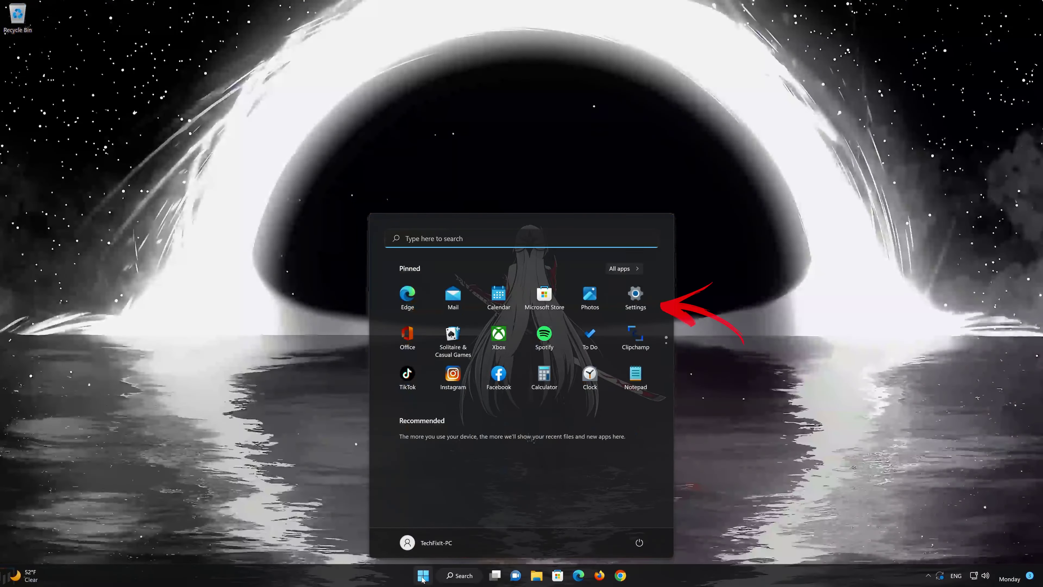
pyautogui.click(635, 300)
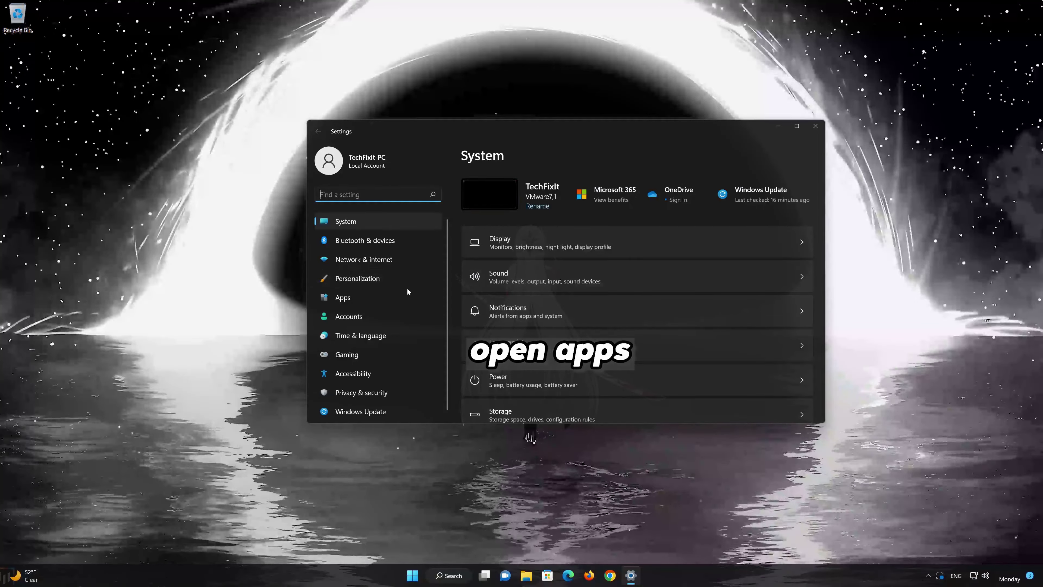
pyautogui.click(350, 297)
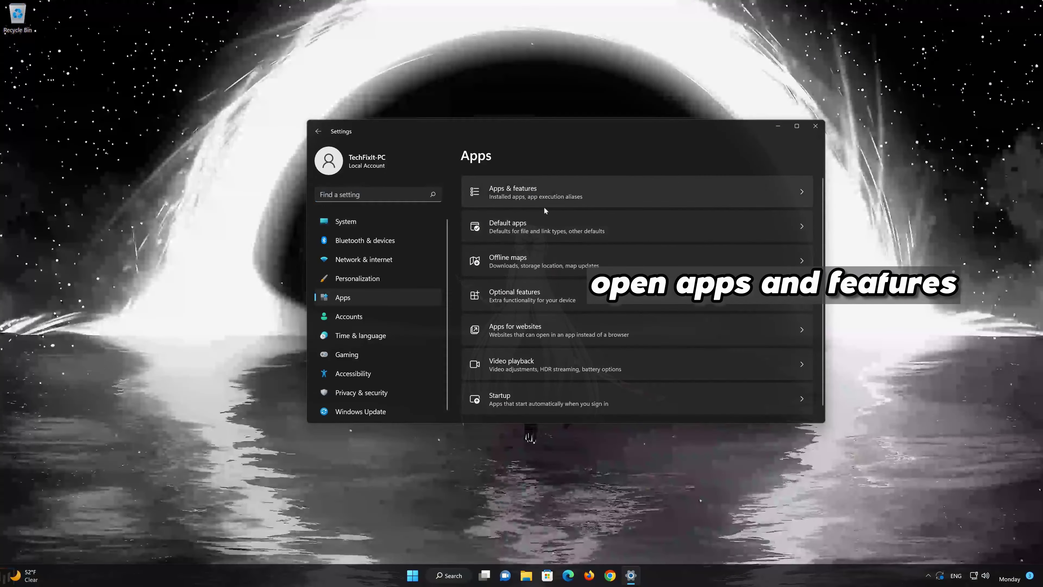
pyautogui.click(558, 195)
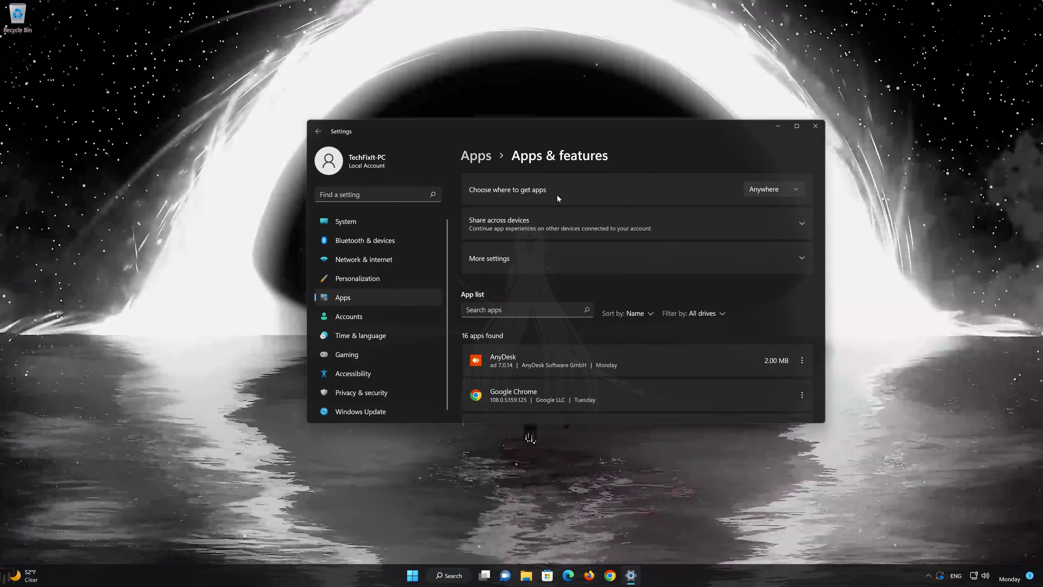
# Find the Xbox app among the installed apps and open its advanced options
pyautogui.scroll(-8, 653, 321)
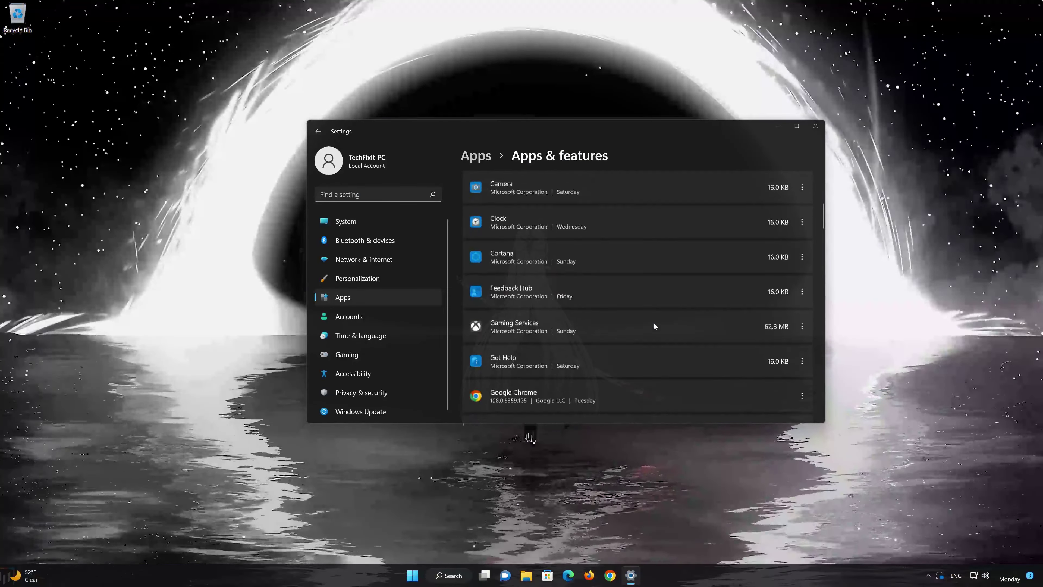
pyautogui.scroll(-12, 654, 324)
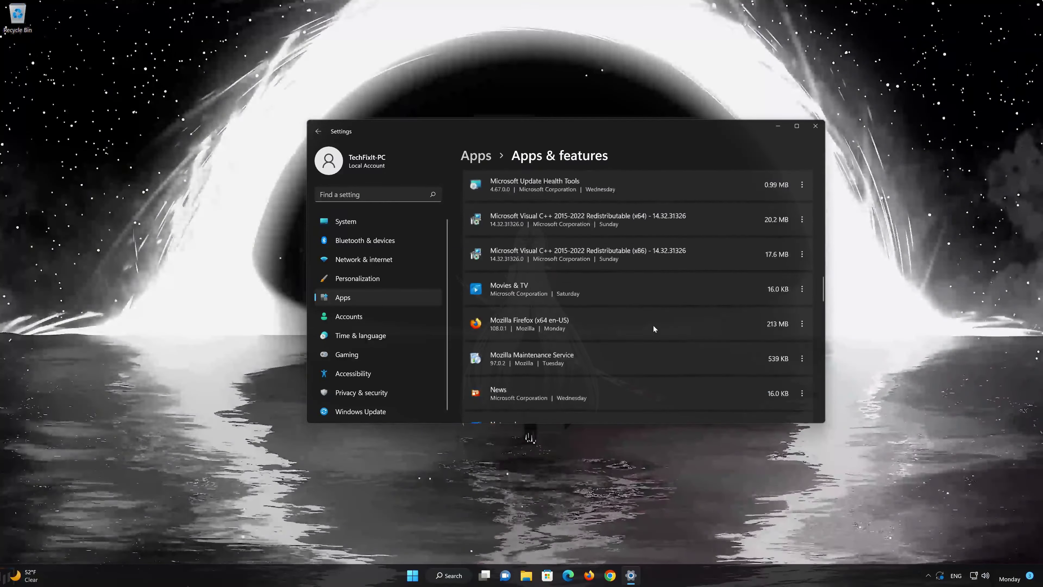
pyautogui.scroll(-12, 653, 328)
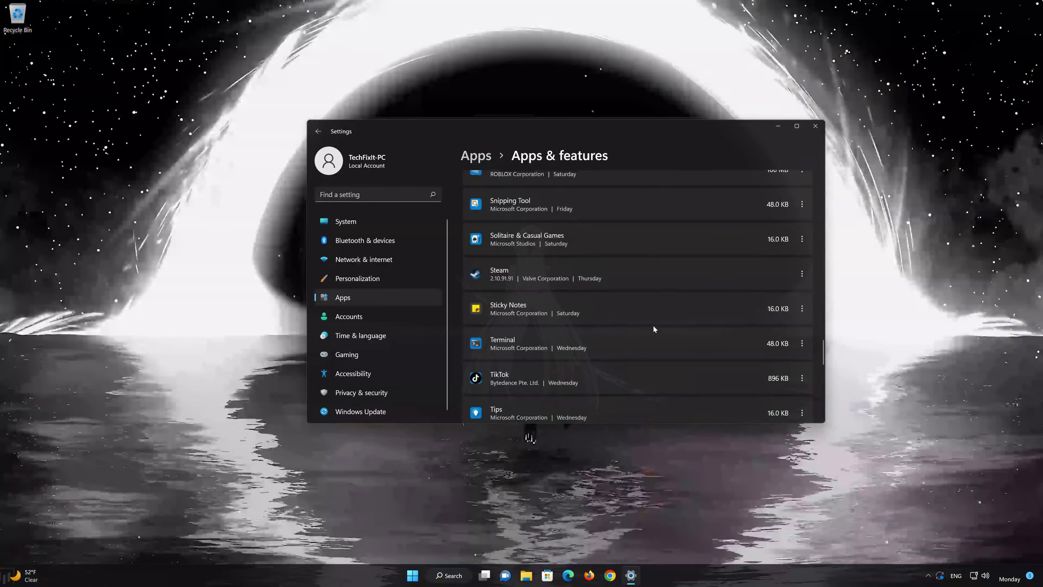
pyautogui.scroll(-6, 654, 326)
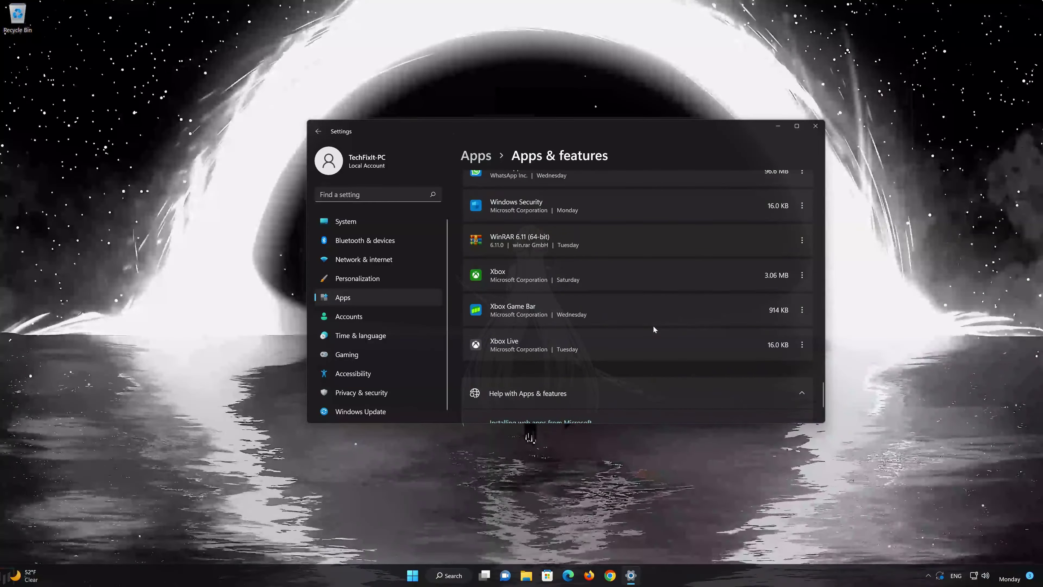
pyautogui.scroll(1, 653, 327)
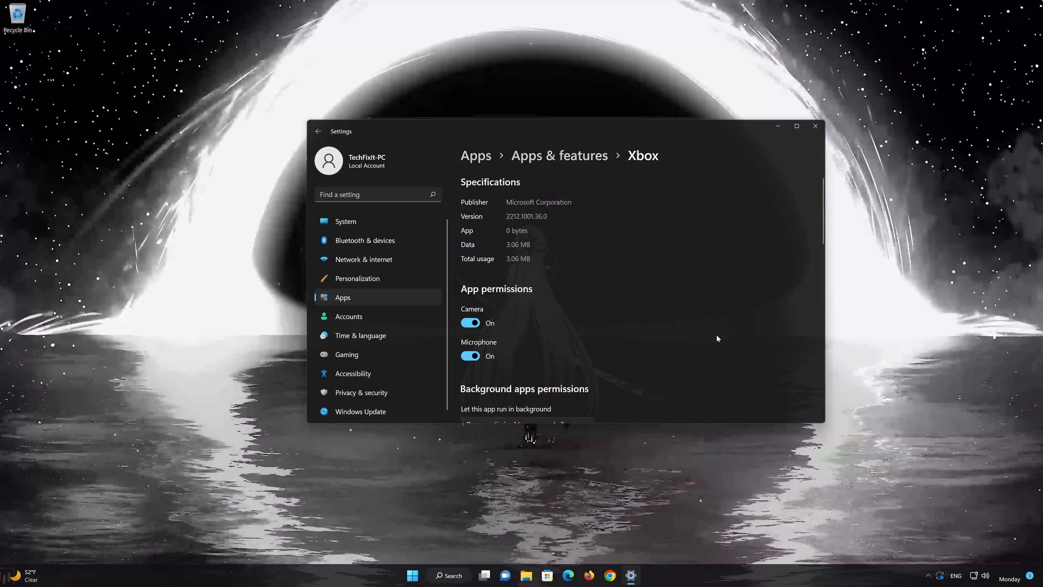
# Repair the Xbox app, then reset it and confirm deleting its data
pyautogui.scroll(-6, 717, 335)
pyautogui.scroll(-5, 716, 334)
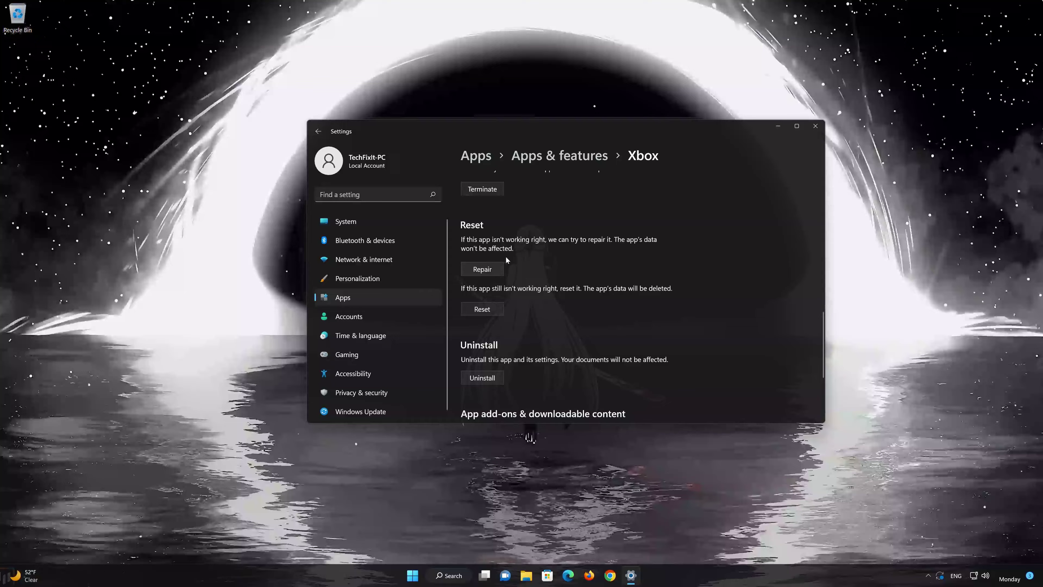
pyautogui.click(480, 270)
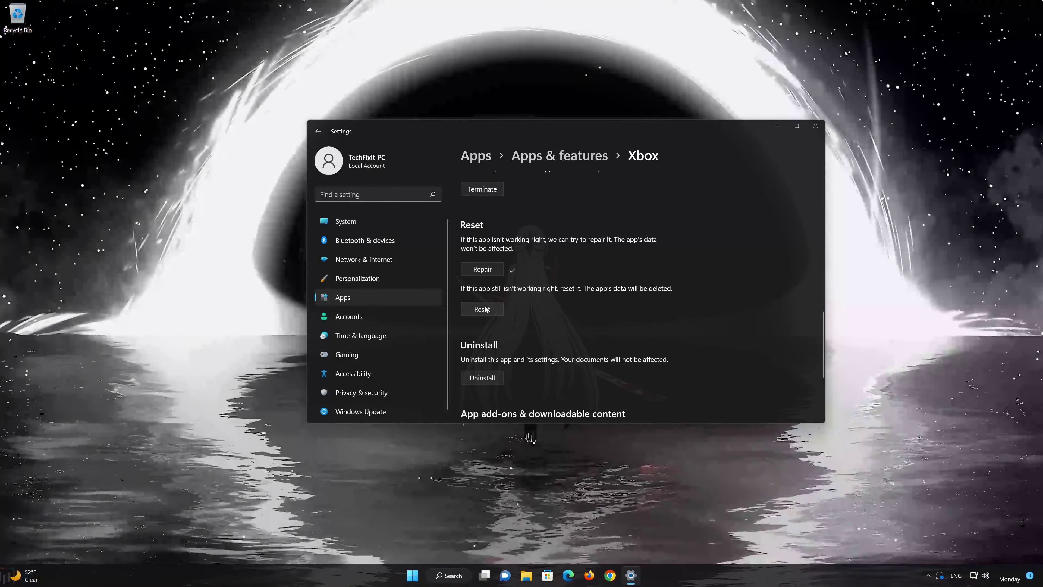
pyautogui.click(483, 310)
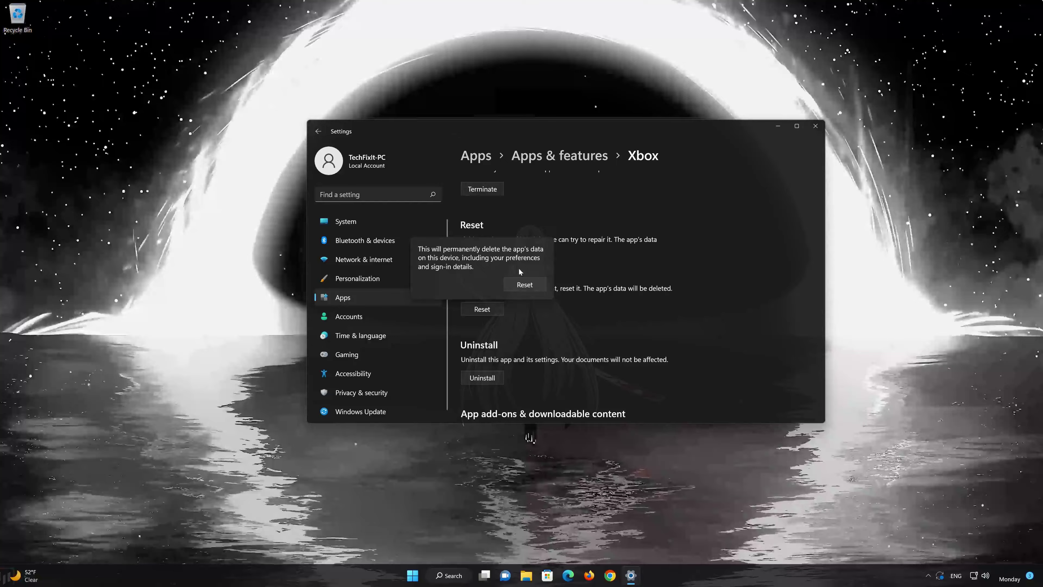
pyautogui.click(529, 285)
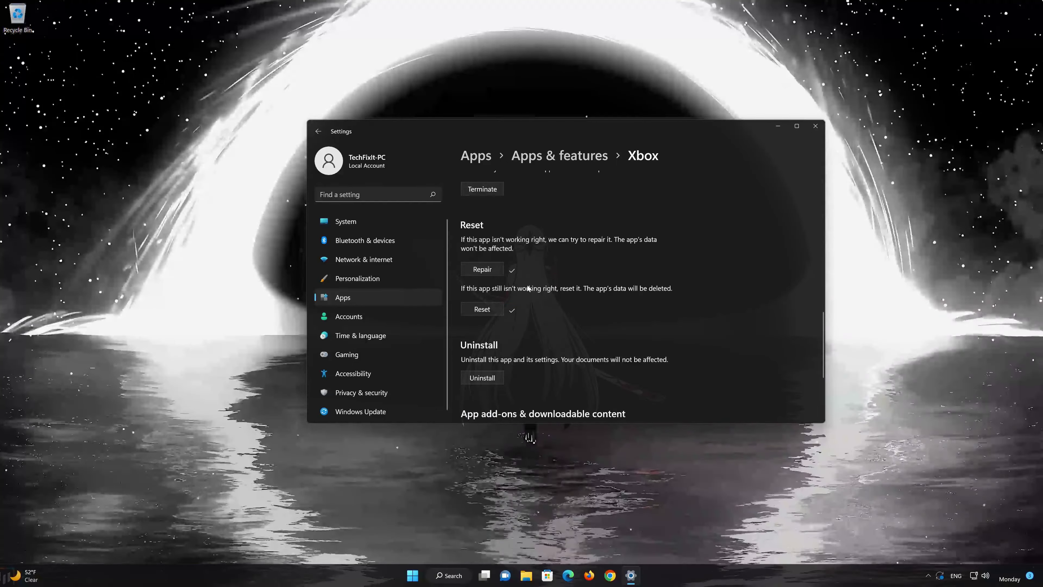
# Uninstall the Xbox app, confirm the removal, and close Settings
pyautogui.scroll(-2, 527, 307)
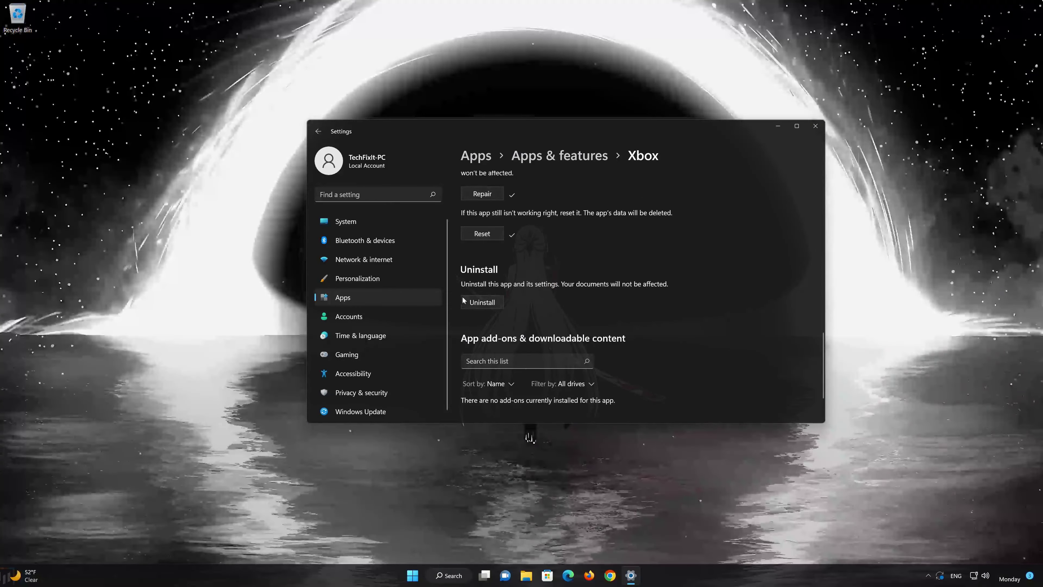
pyautogui.click(484, 302)
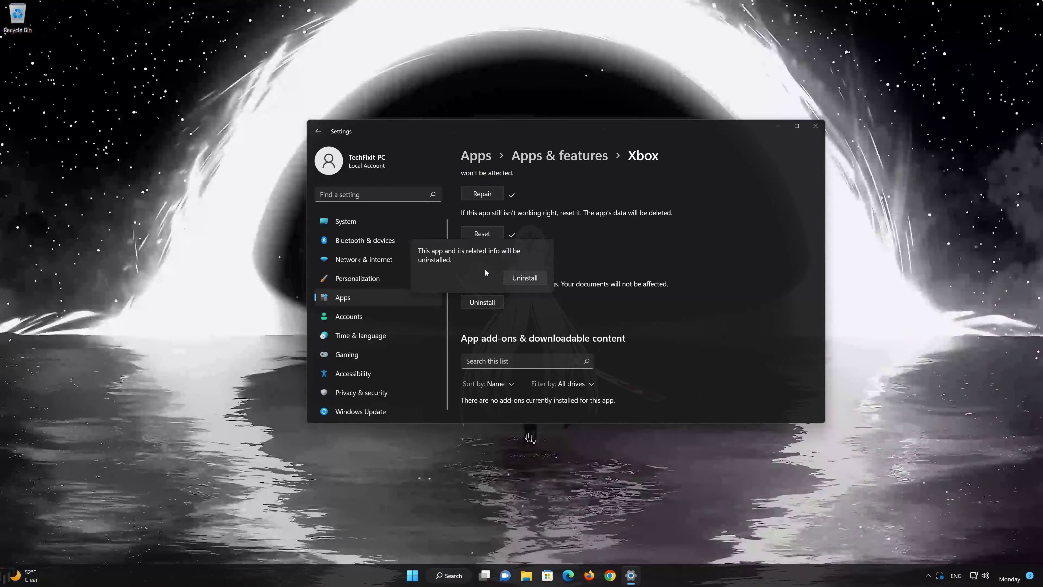
pyautogui.click(531, 282)
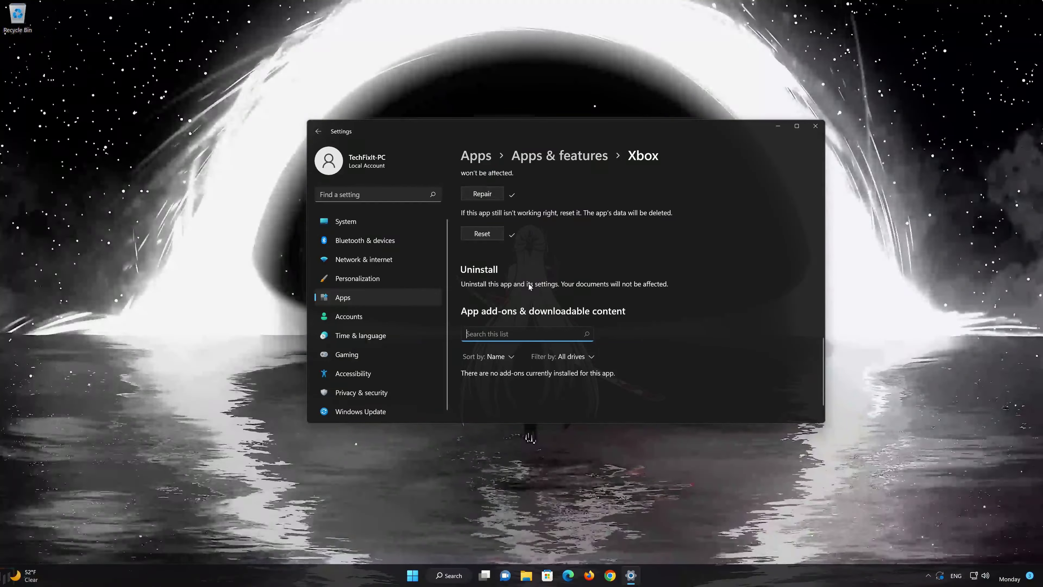
pyautogui.click(816, 127)
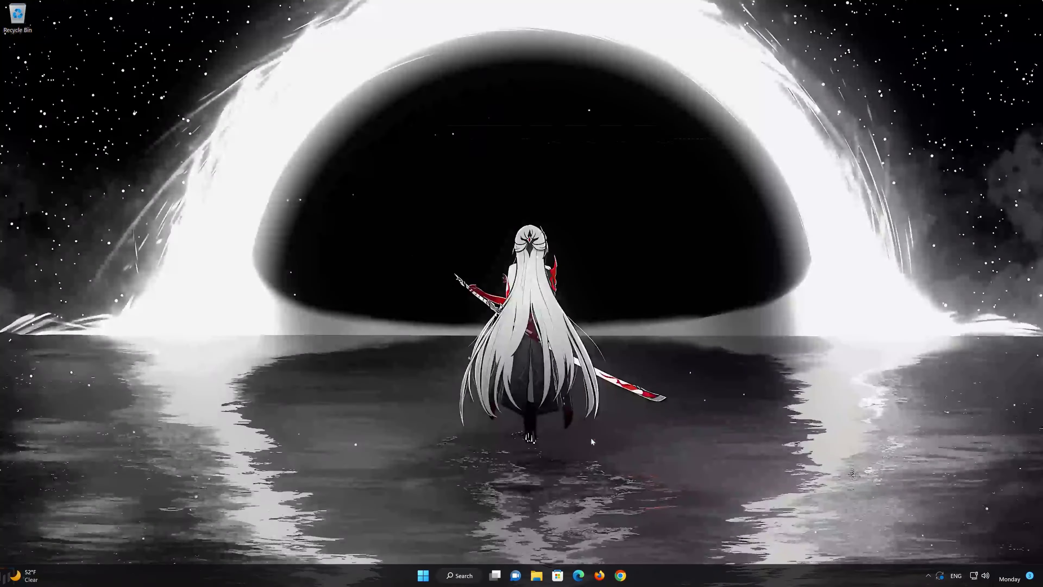
# Search the Microsoft Store for "xbox" and open the Xbox app's product page
pyautogui.click(558, 576)
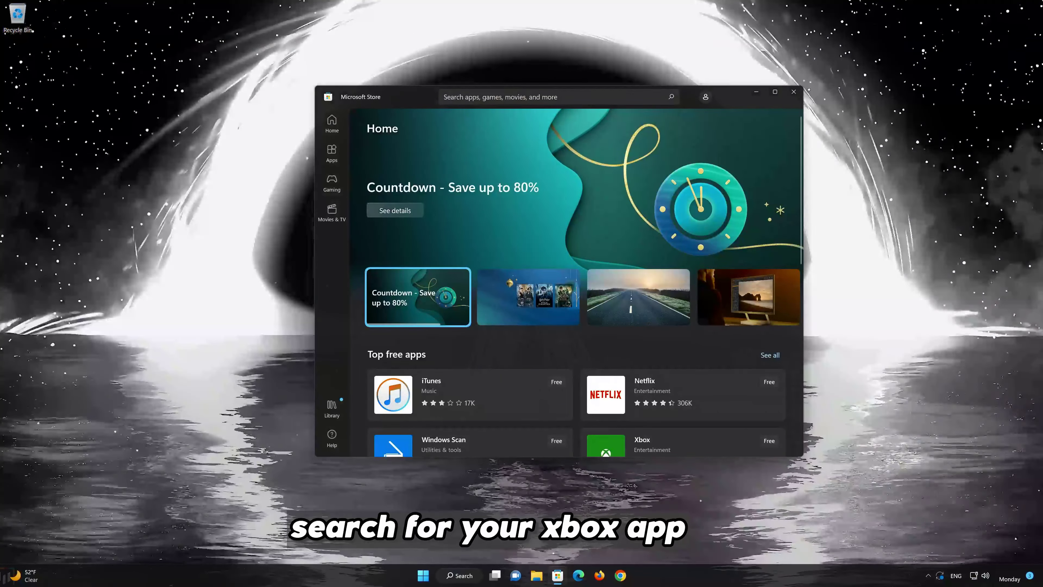
pyautogui.click(537, 98)
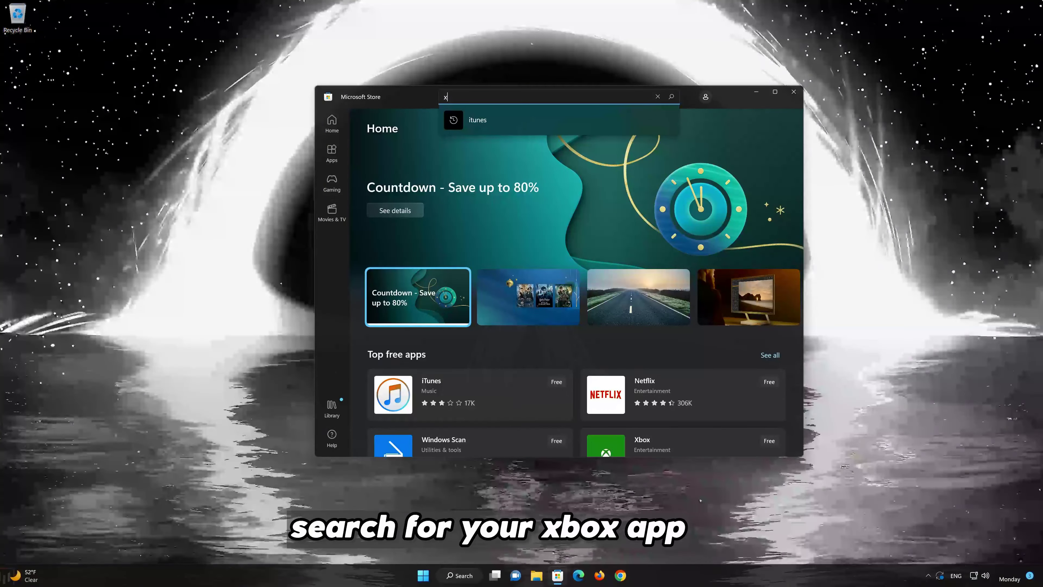
pyautogui.write('xbox')
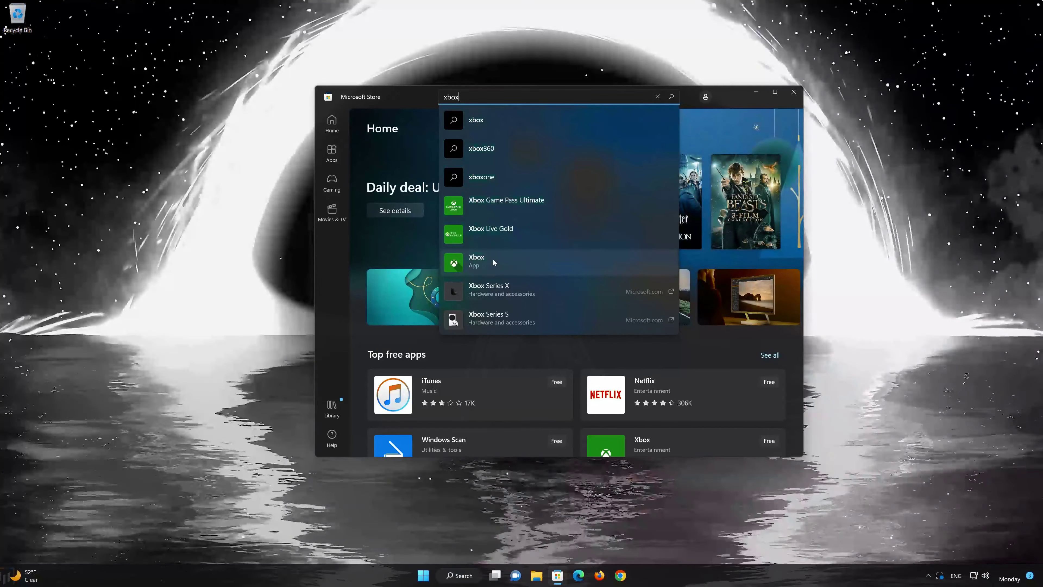
pyautogui.click(492, 261)
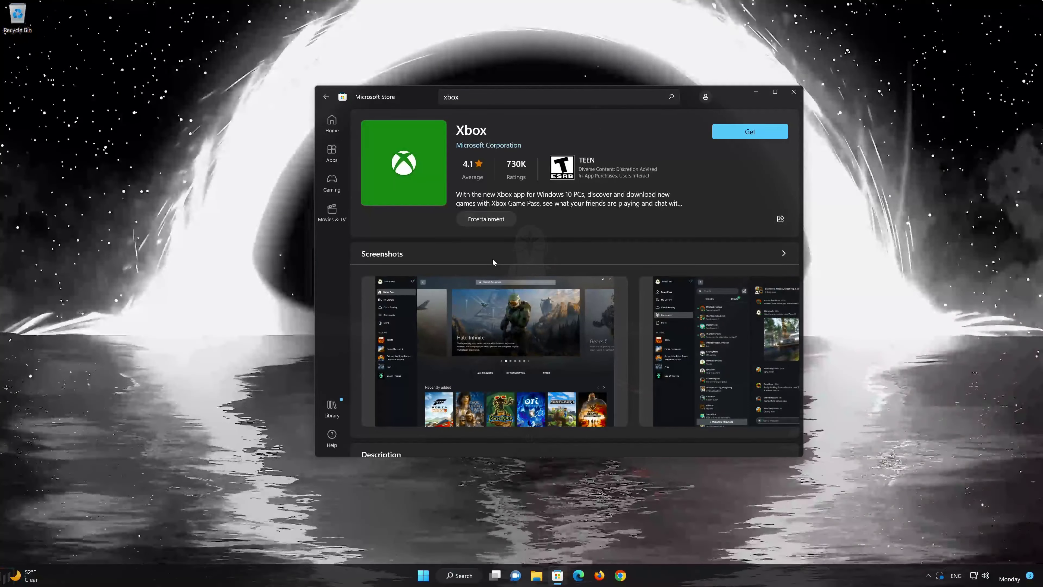
# Install the Xbox app from its Store page, launch it, and move its window toward the screen's center
pyautogui.click(743, 136)
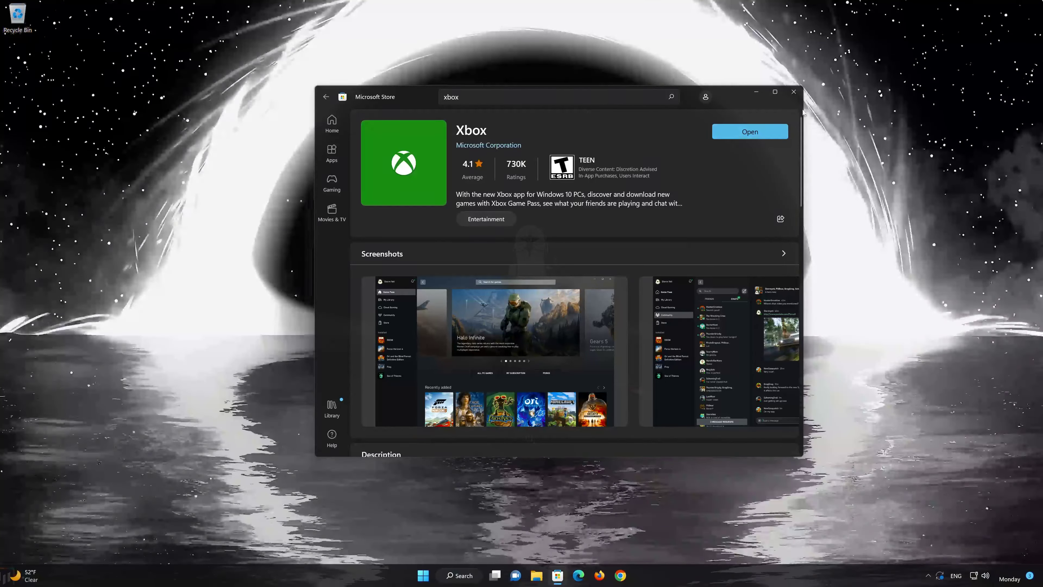
pyautogui.click(766, 131)
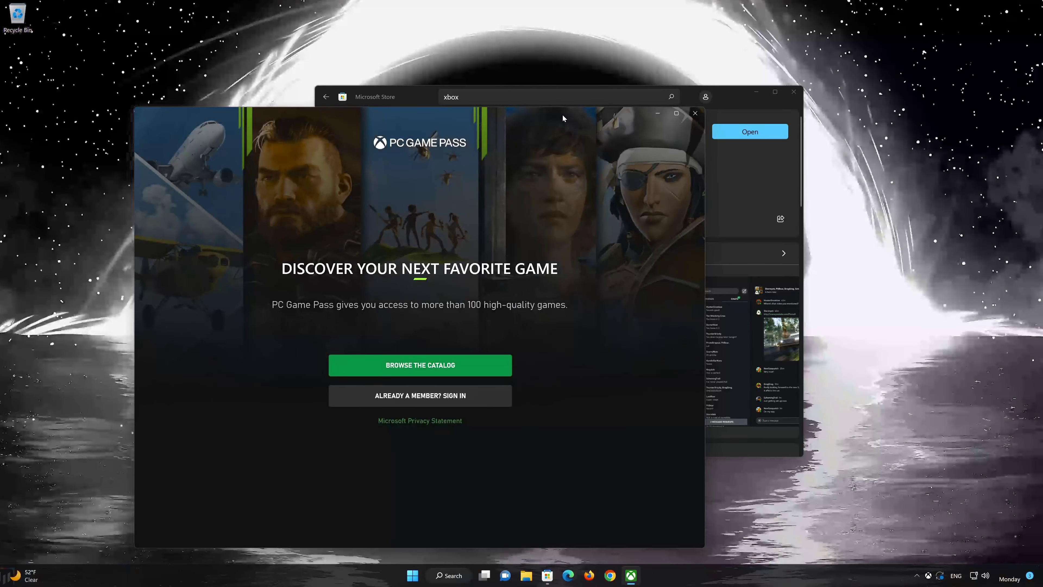
pyautogui.moveTo(563, 114); pyautogui.dragTo(696, 66)
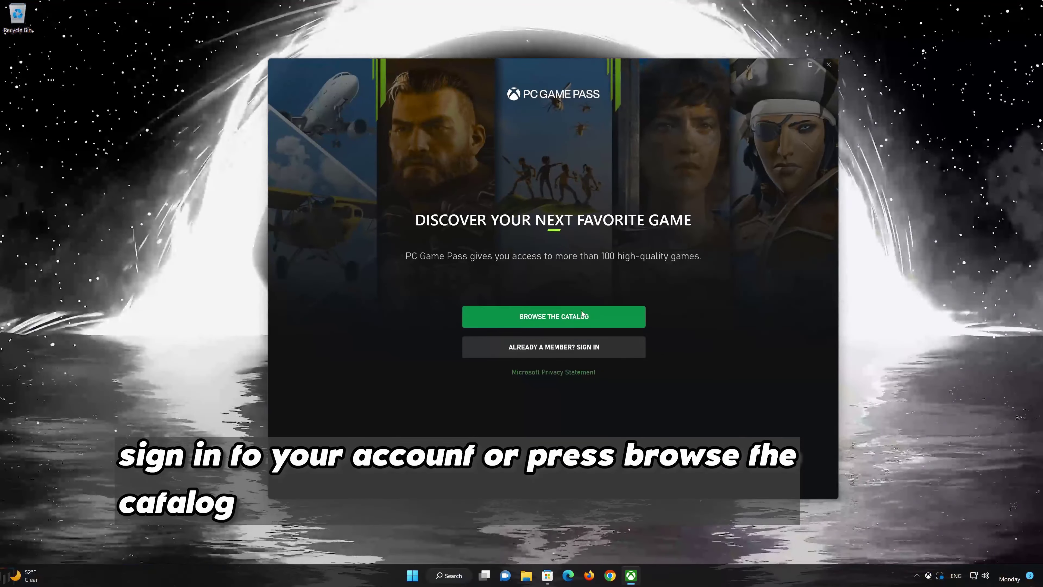